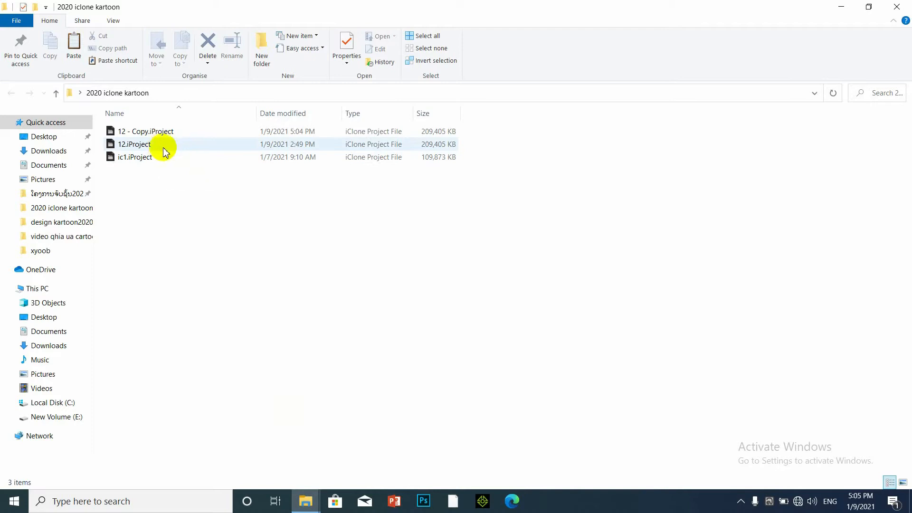
Open the 12.iProject forest project in iClone 7 and dismiss the welcome dialog.
double_click(164, 148)
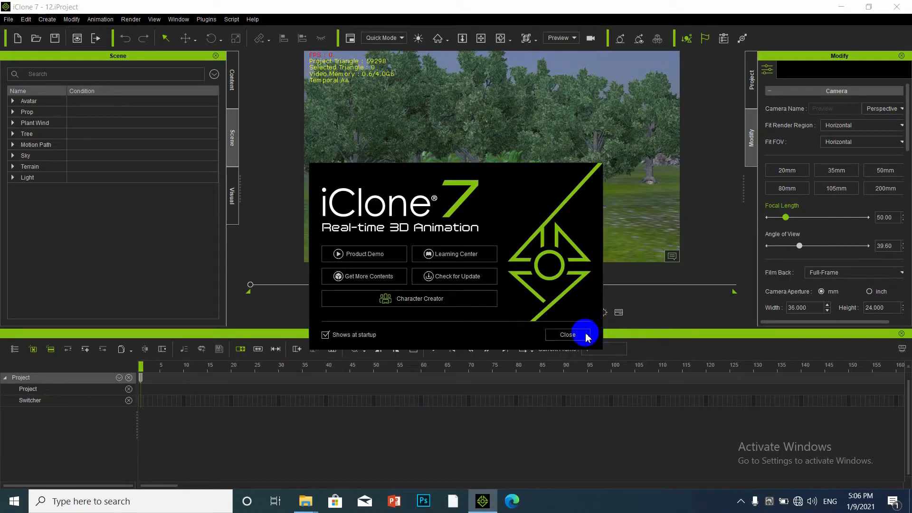
click(581, 333)
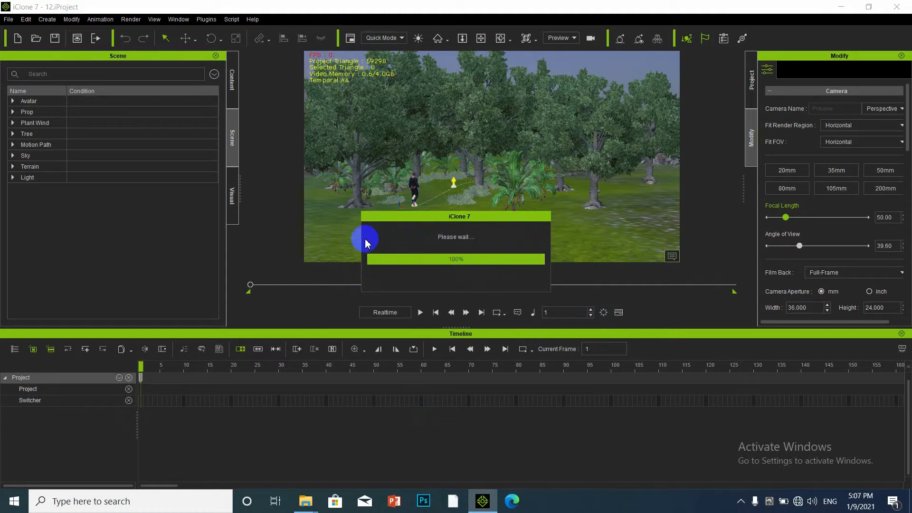
Add a new camera and frame the character beside the large tree with hills behind.
click(47, 20)
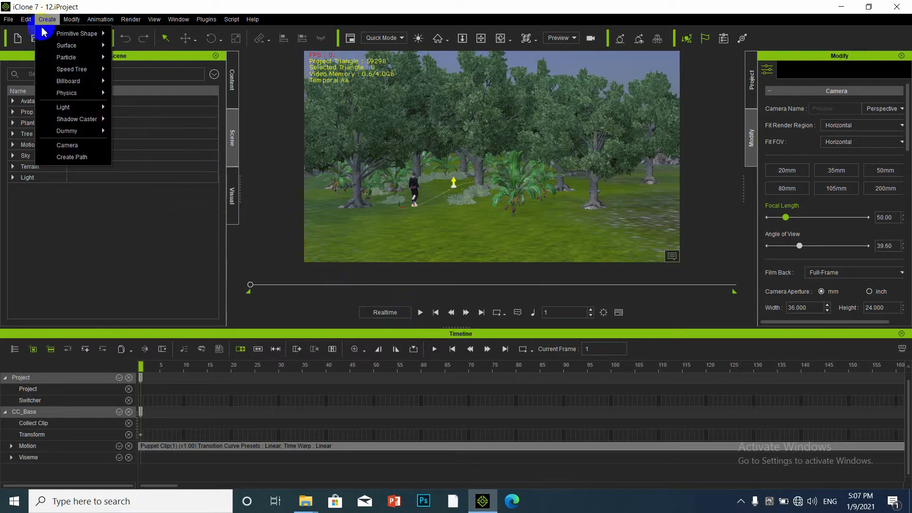
click(67, 145)
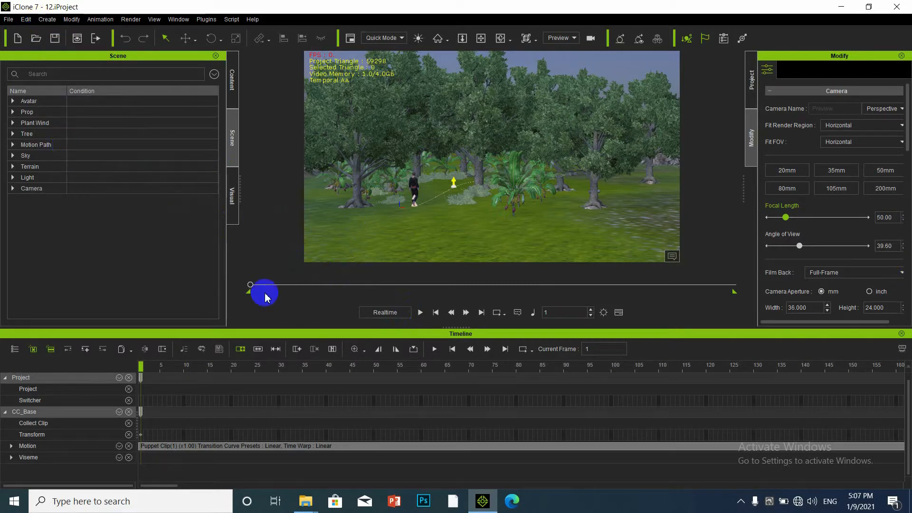
scroll(412, 207, up, 5)
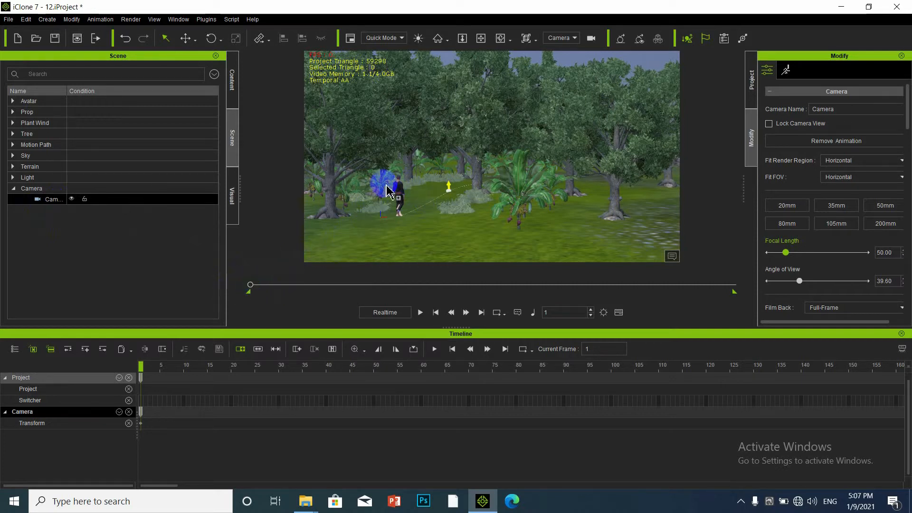
scroll(403, 199, up, 2)
middle_drag(406, 216, 448, 124)
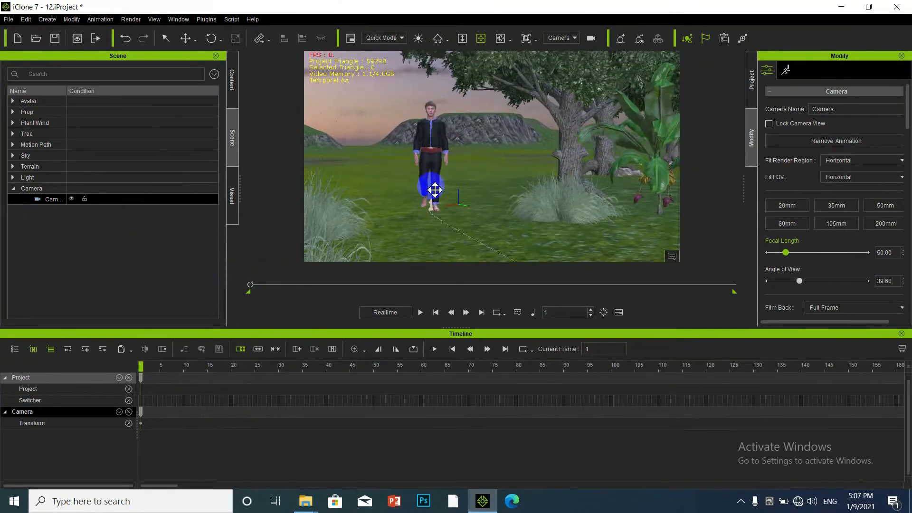
middle_drag(435, 190, 456, 172)
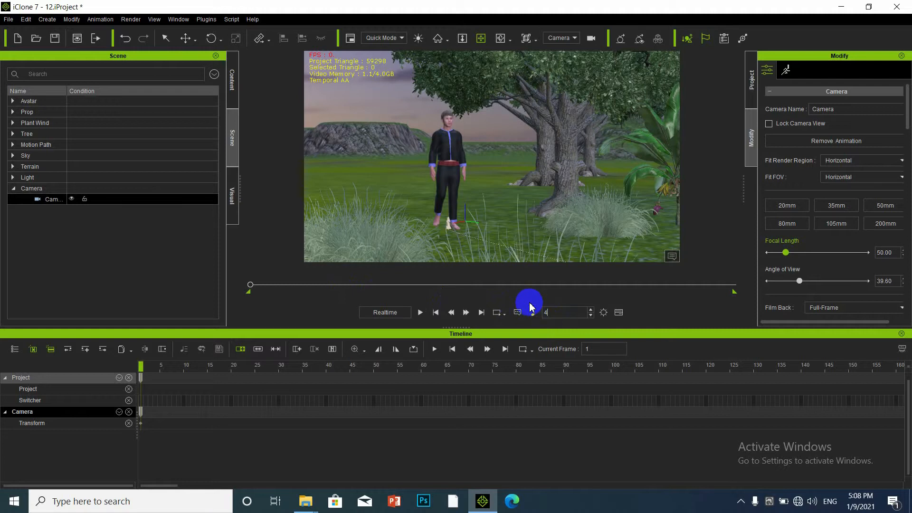
Key the camera at frame 400, looking over the grassy field toward the hills.
key(Return)
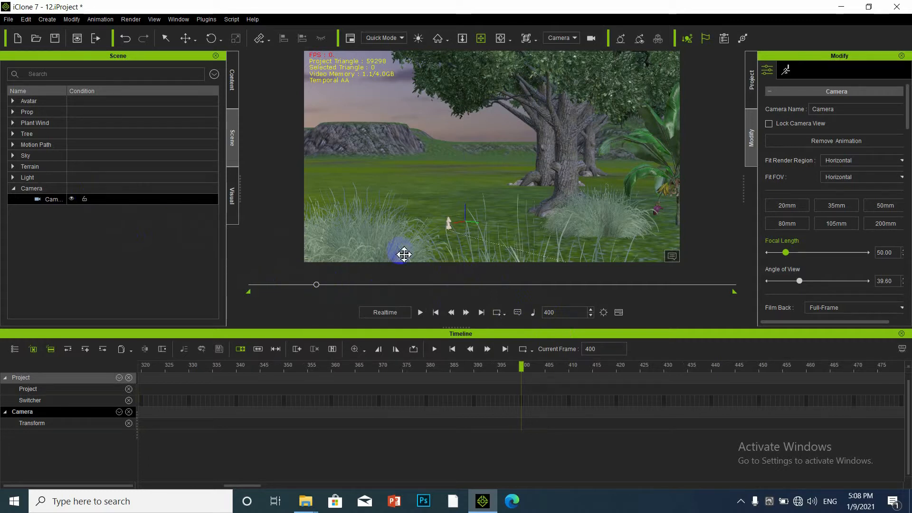
drag(422, 237, 459, 230)
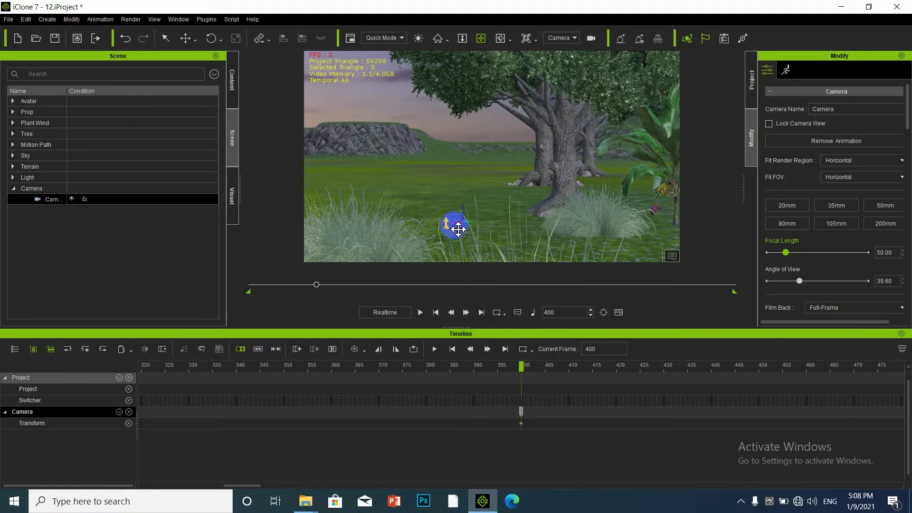
click(450, 227)
right_drag(457, 233, 612, 151)
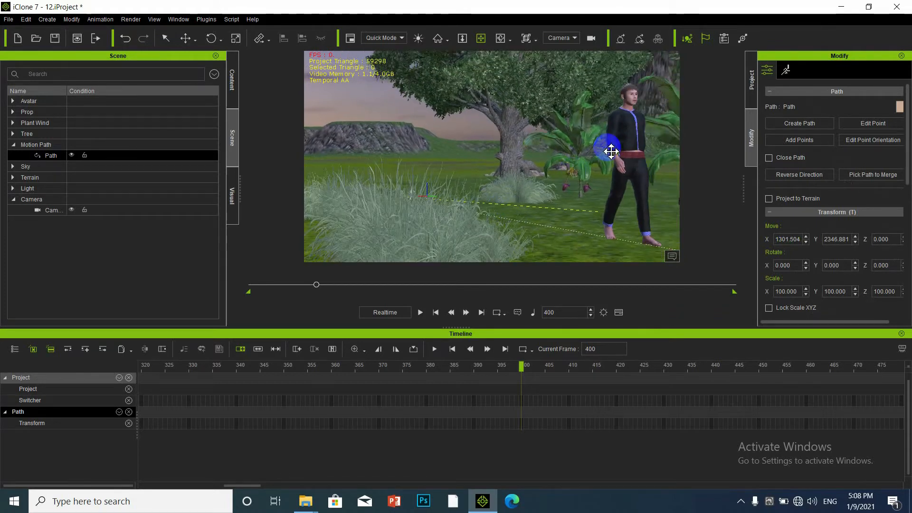
click(622, 163)
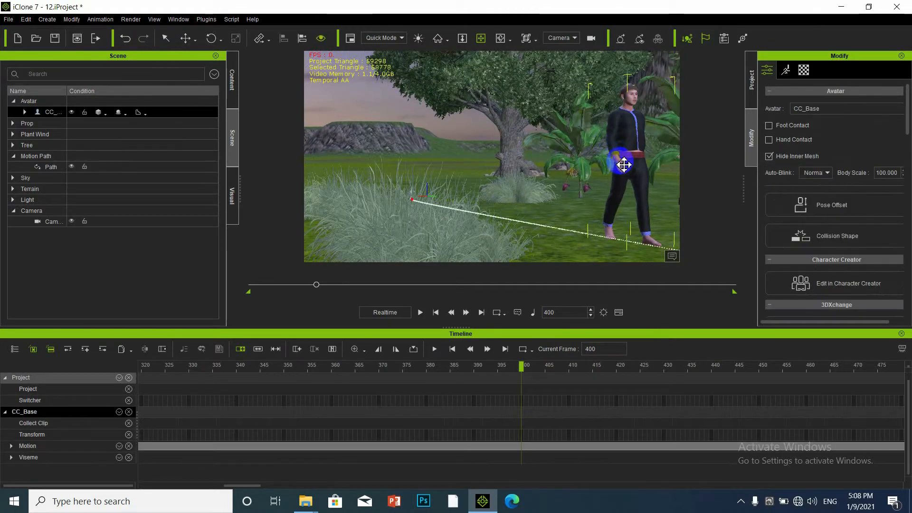
right_drag(627, 169, 523, 193)
scroll(523, 194, up, 10)
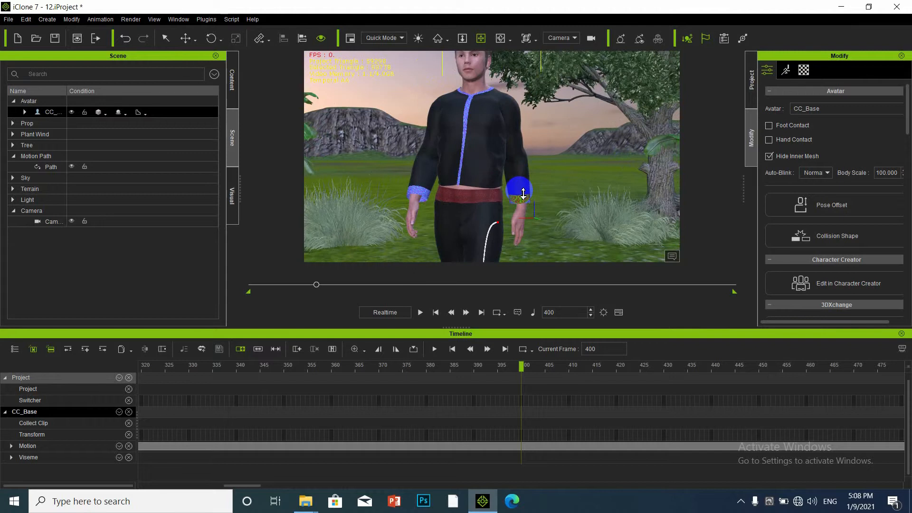
scroll(523, 194, up, 10)
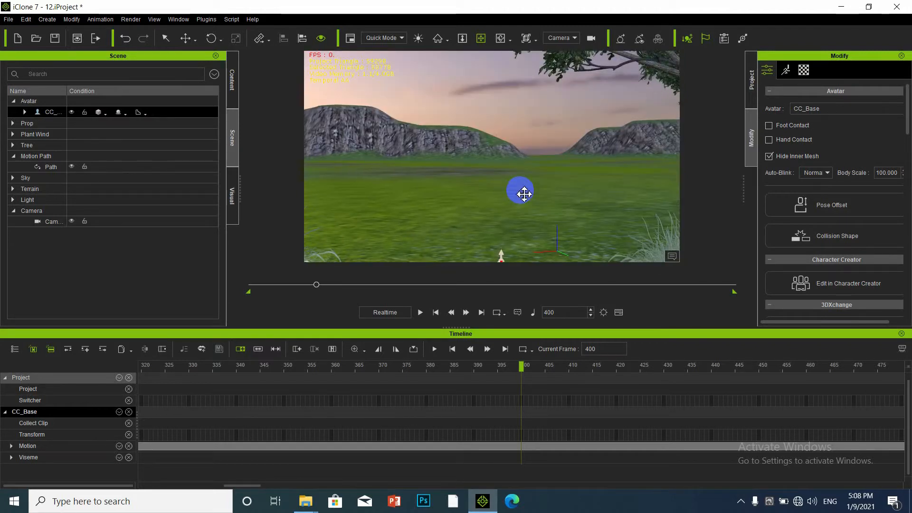
Rename the camera to cm1 in the Scene list.
click(57, 230)
double_click(56, 224)
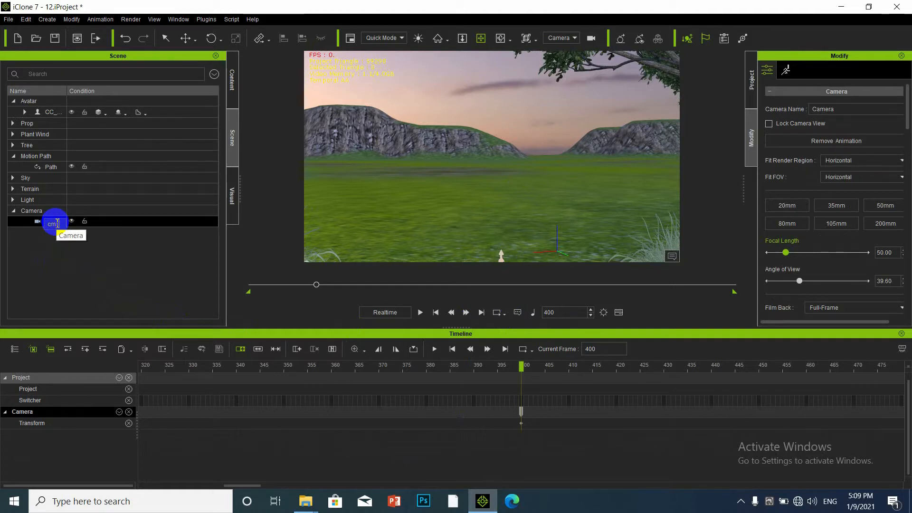
text(cm1)
key(Return)
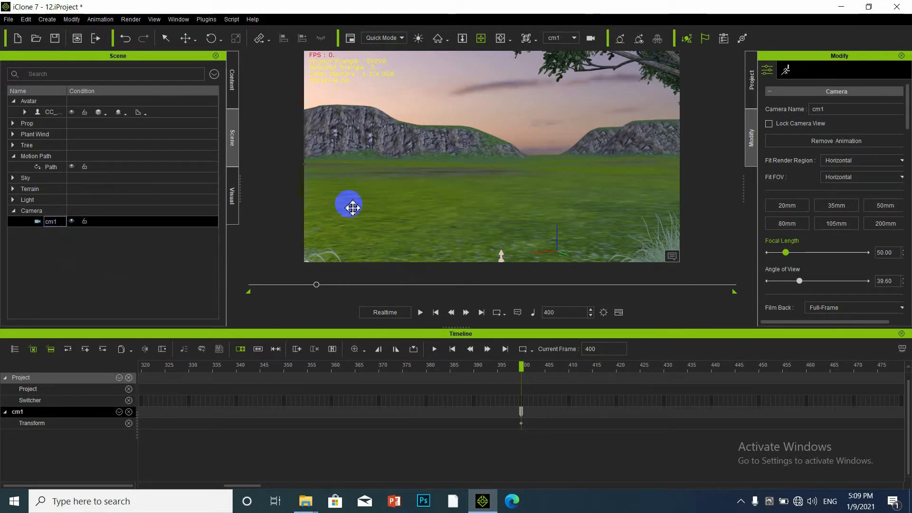
Create a second camera and rename it cm2.
click(46, 19)
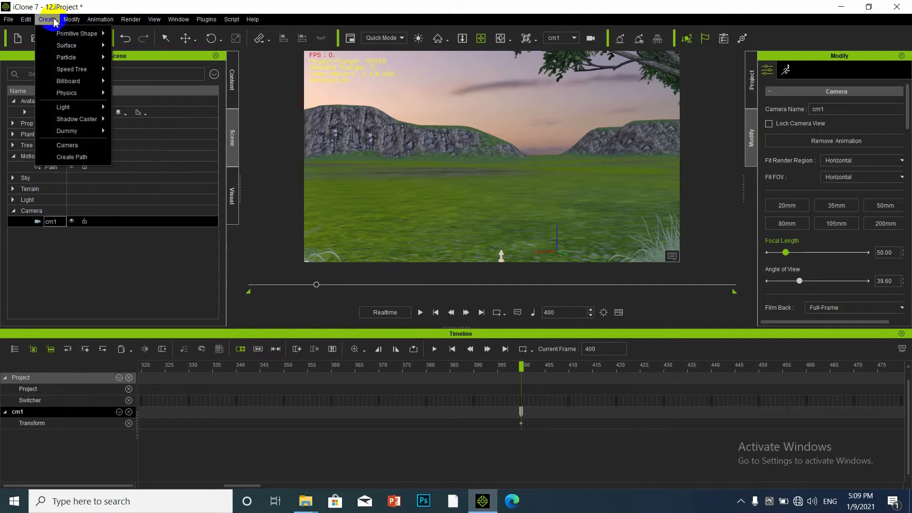
click(69, 147)
double_click(53, 233)
text(cm2)
key(Return)
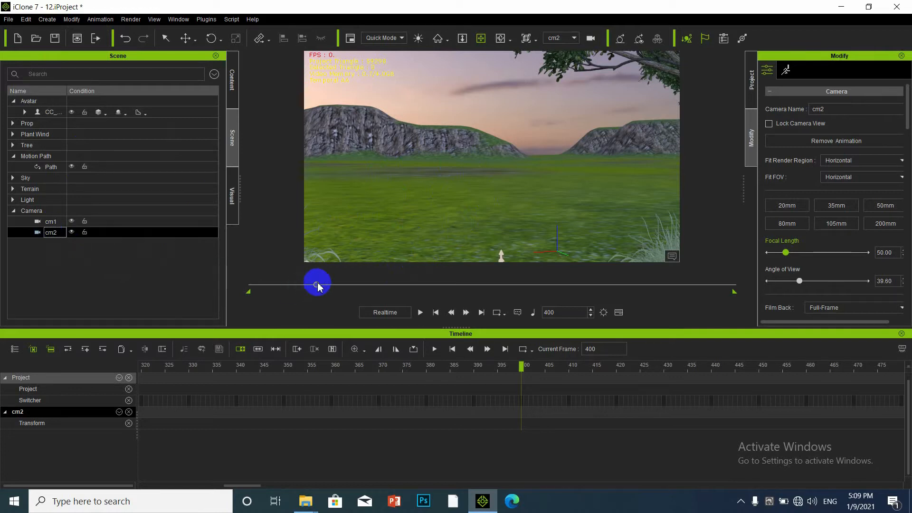
Key cm2 at frame 400, framing the character left of a tree and tilted down.
right_drag(485, 240, 628, 257)
drag(628, 257, 461, 223)
right_drag(461, 223, 690, 264)
drag(689, 263, 522, 197)
drag(661, 230, 464, 200)
drag(680, 234, 540, 183)
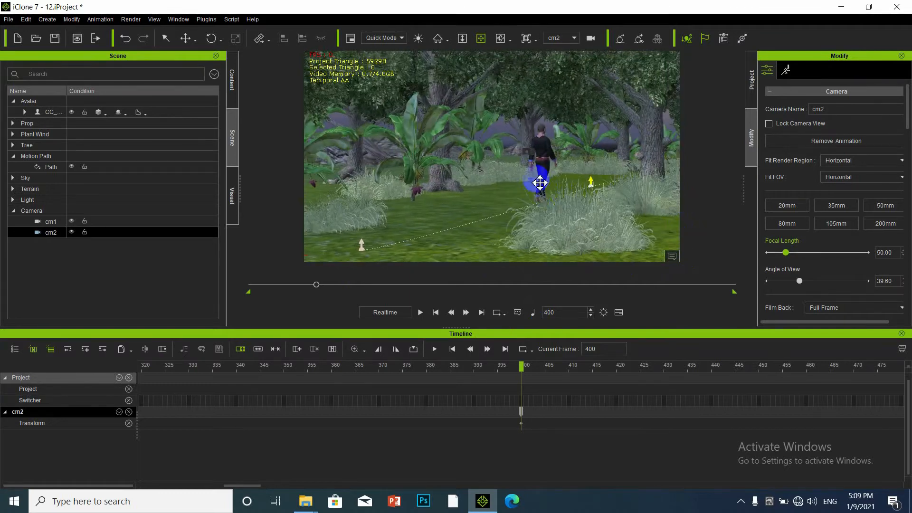
drag(561, 225, 527, 213)
drag(655, 233, 503, 216)
right_drag(503, 216, 424, 240)
drag(424, 240, 426, 184)
right_drag(426, 186, 425, 205)
drag(424, 227, 423, 212)
right_drag(419, 184, 422, 209)
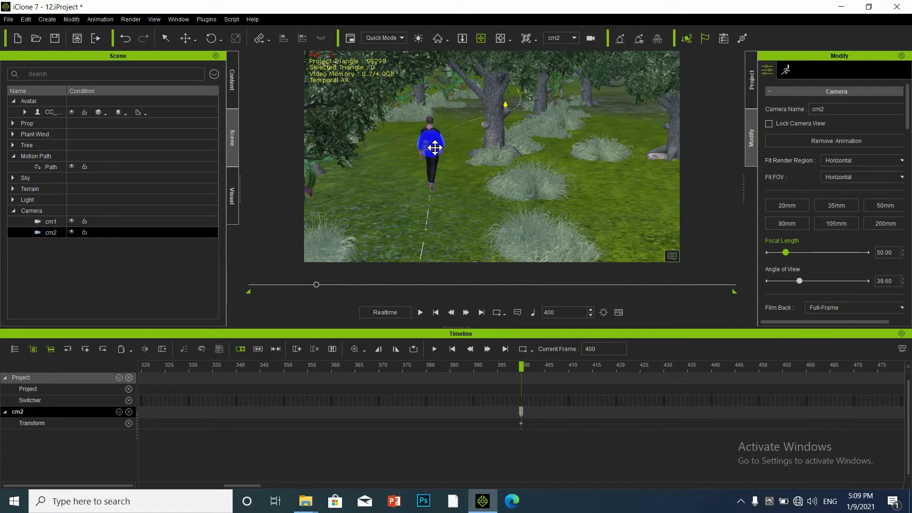
Go to frame 800 and key cm2 behind the character walking the curved path.
click(560, 312)
drag(560, 312, 533, 314)
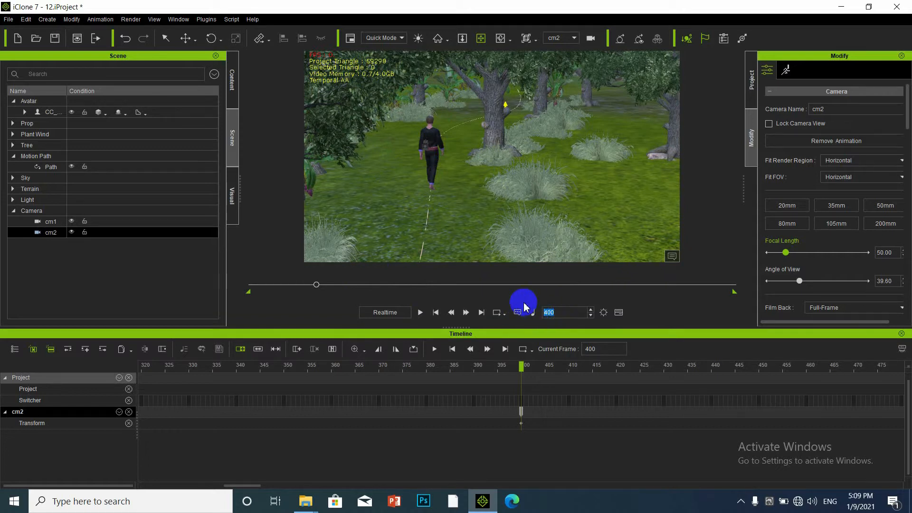
key(Return)
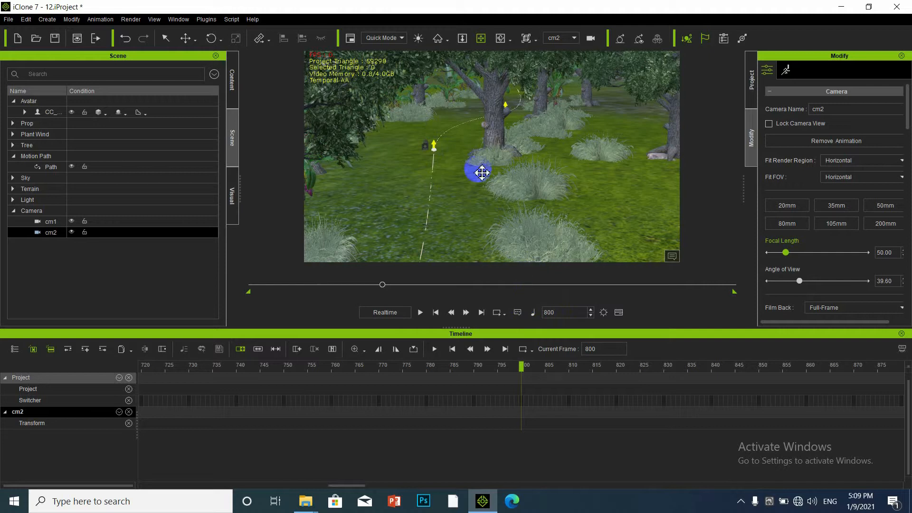
mouse_move(459, 98)
mouse_down()
mouse_move(491, 152)
mouse_move(456, 87)
mouse_move(508, 114)
mouse_move(437, 108)
mouse_move(506, 124)
mouse_move(464, 111)
mouse_up()
drag(610, 124, 633, 136)
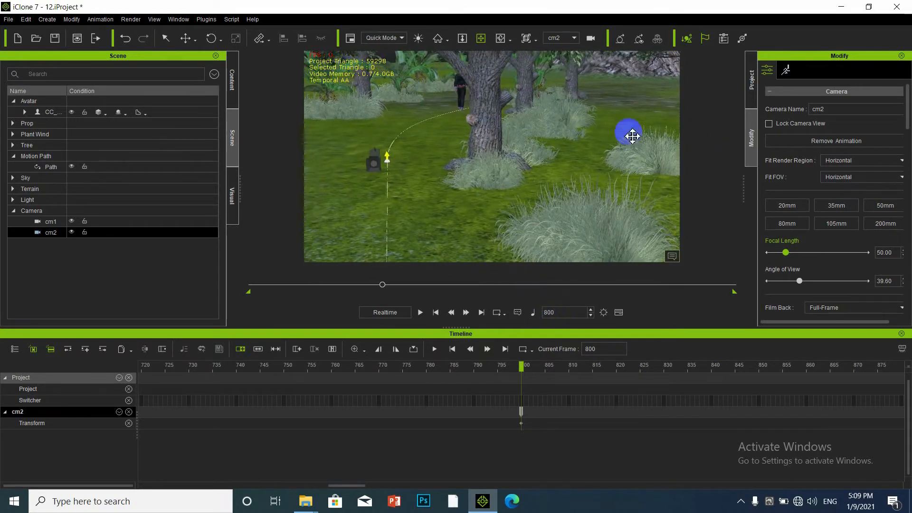
click(462, 89)
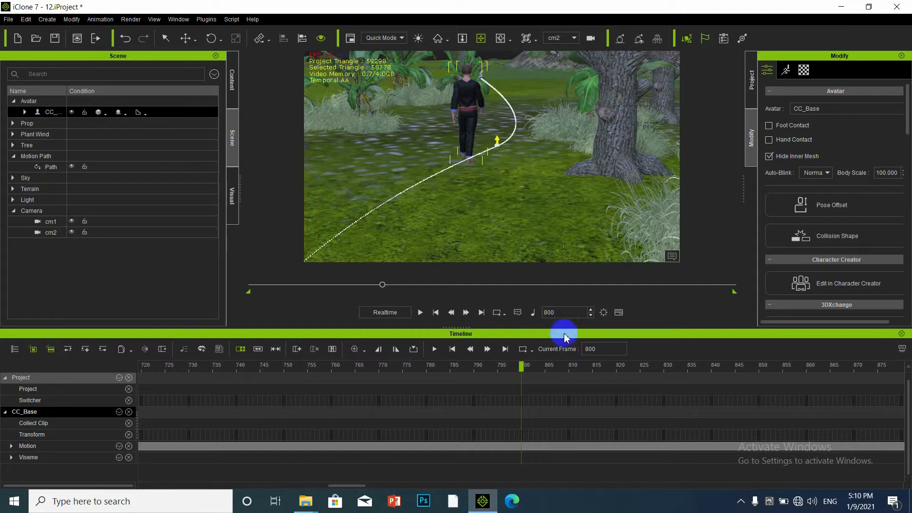
Create a third camera and name it cm3.
click(43, 22)
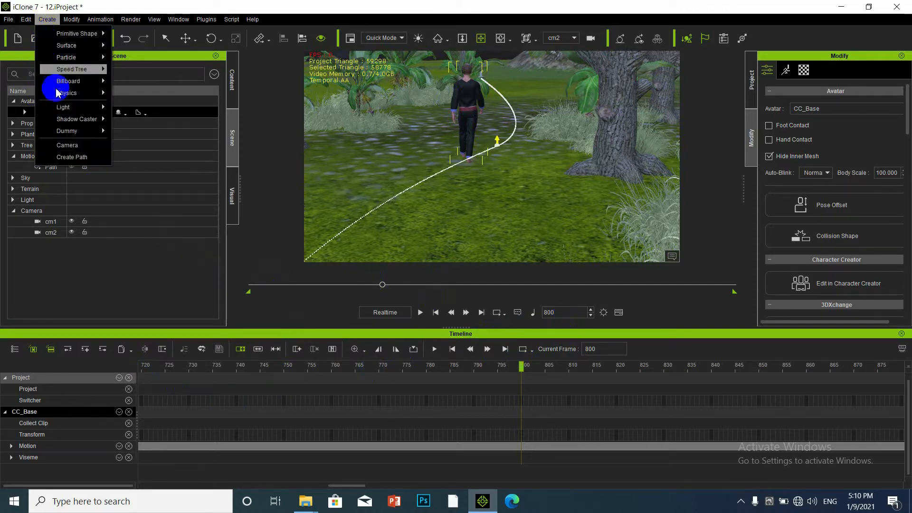
click(67, 145)
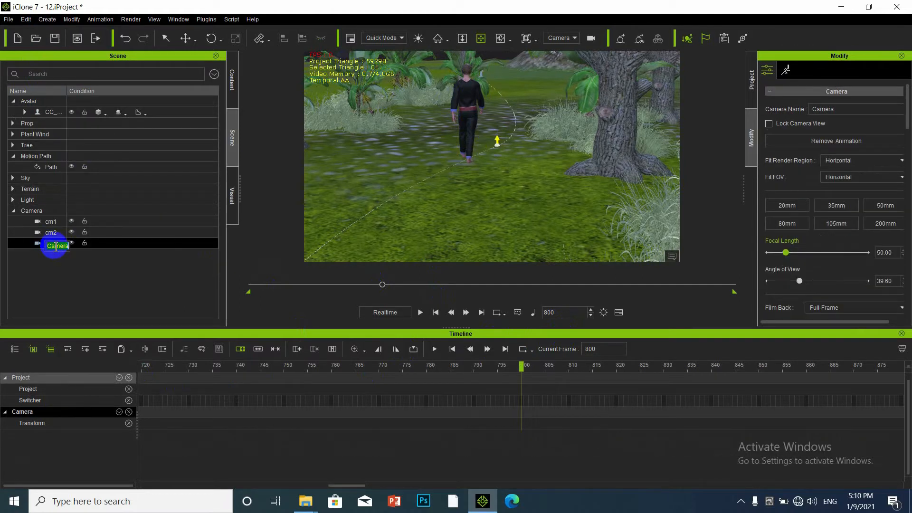
click(56, 246)
text(cm3)
key(Return)
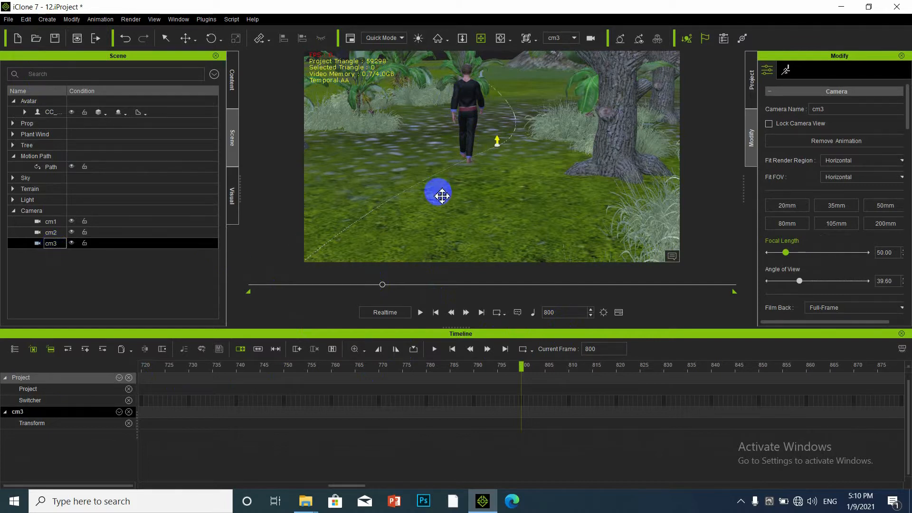
Key cm3 at frame 800, moving the view around the character through the trees.
drag(432, 153, 479, 69)
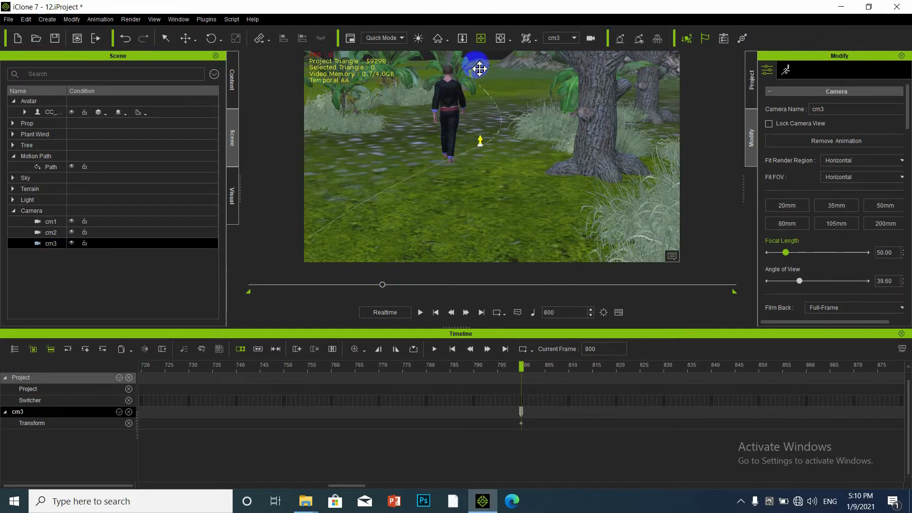
click(461, 93)
drag(477, 116, 451, 133)
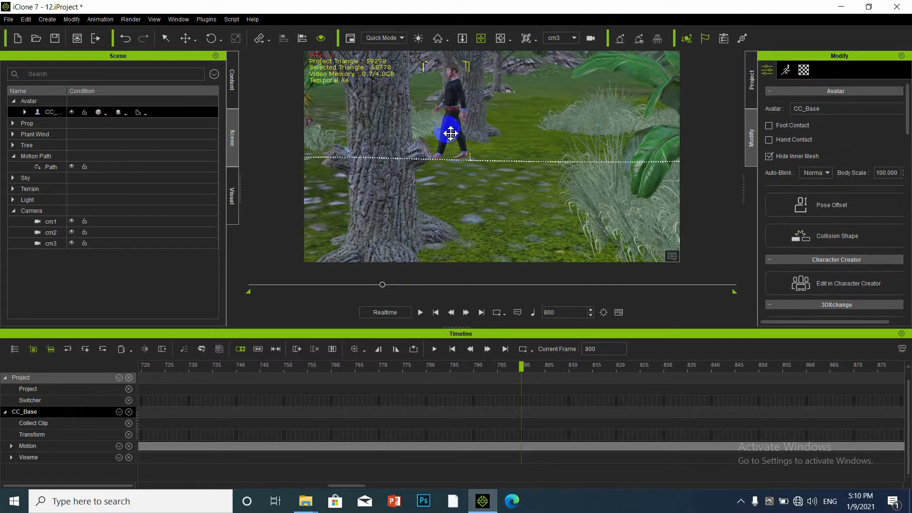
drag(459, 130, 625, 153)
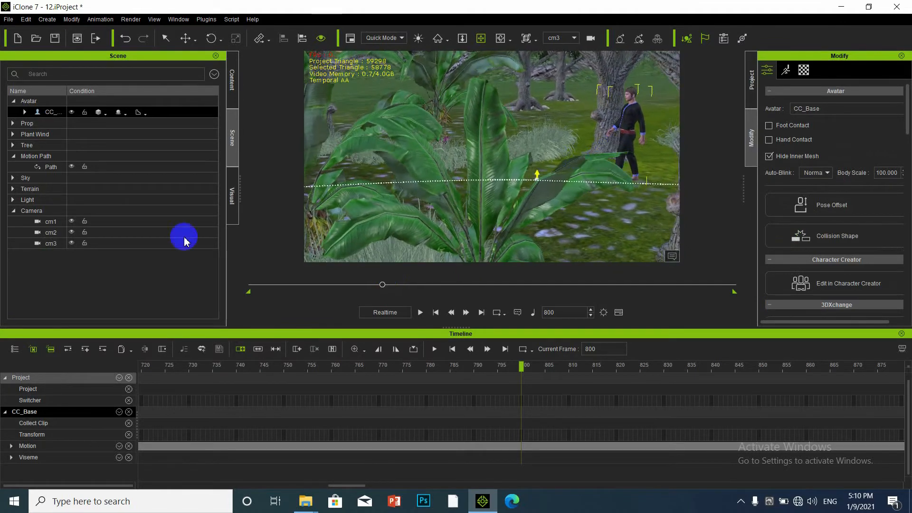
At frame 1200, reframe cm3 on the character standing beside the large tree trunk.
drag(564, 312, 496, 313)
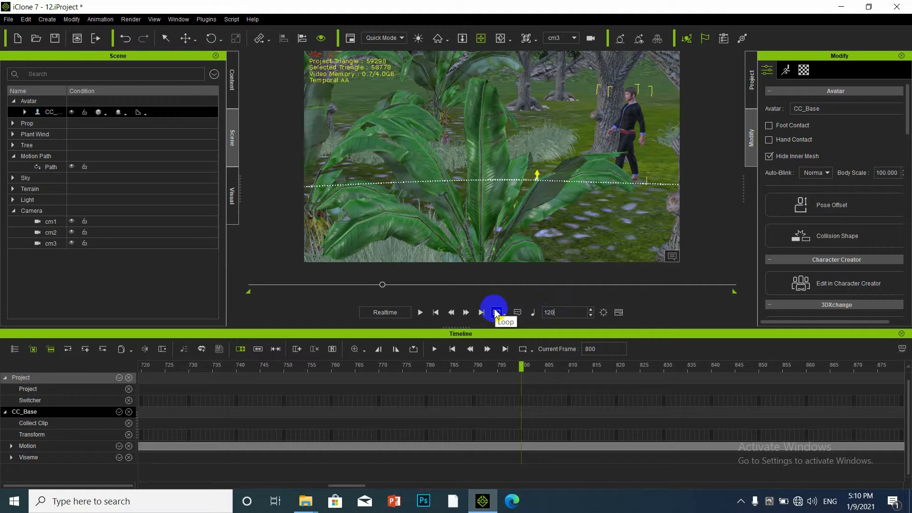
text(1200)
key(Return)
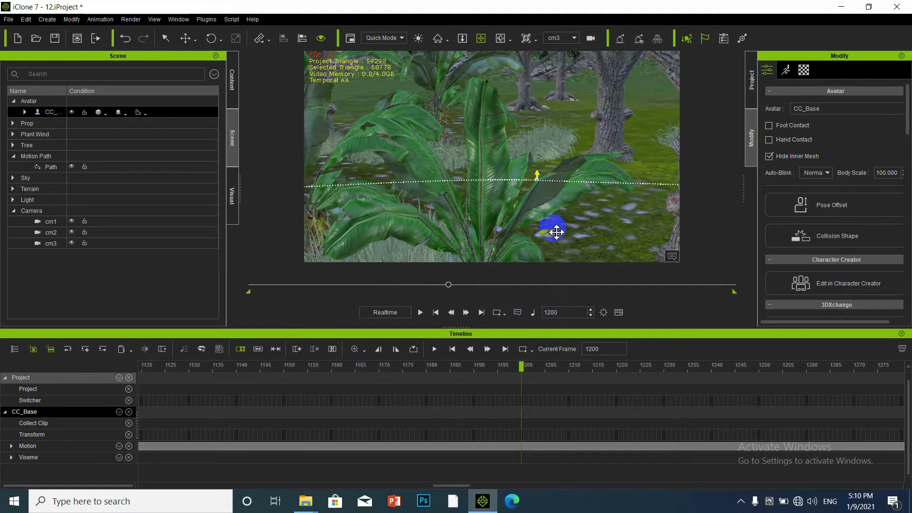
drag(503, 171, 419, 157)
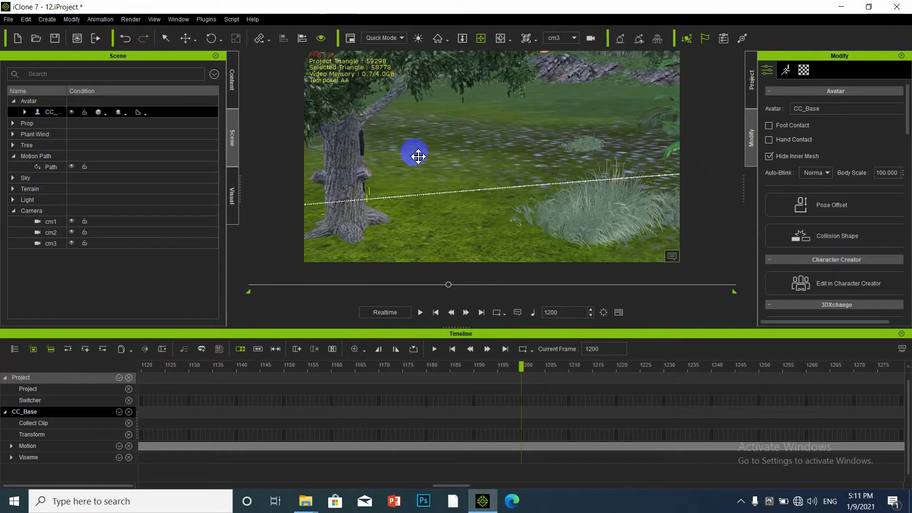
click(371, 143)
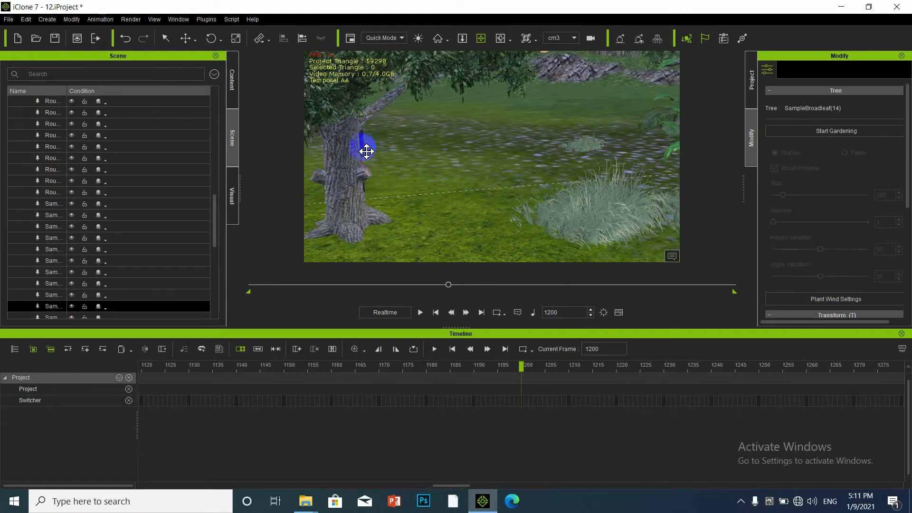
drag(365, 160, 587, 149)
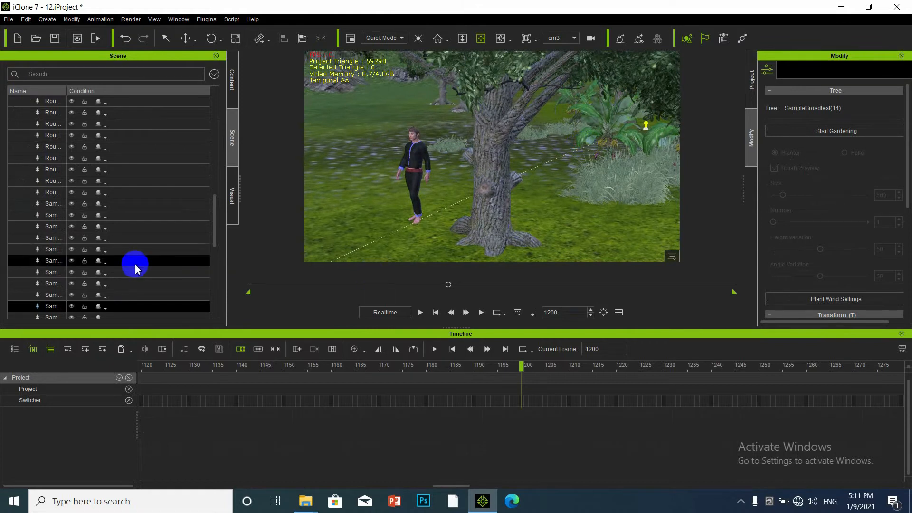
scroll(90, 298, down, 7)
scroll(88, 298, down, 3)
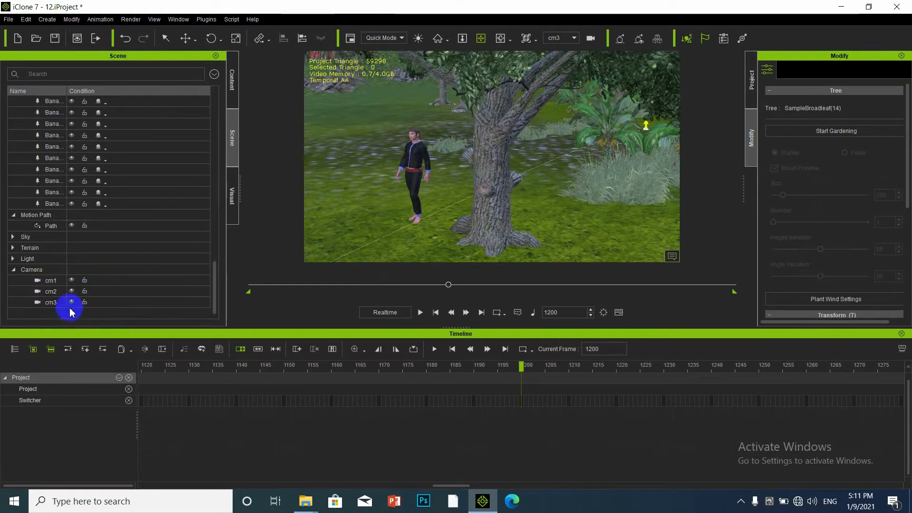
Create a fourth camera and rename it cm4 in the Scene list.
click(47, 19)
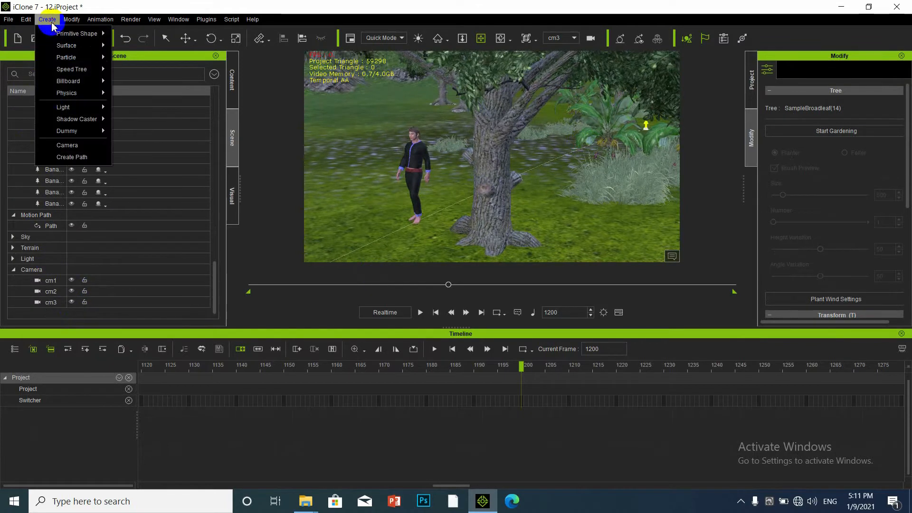
click(56, 145)
double_click(56, 313)
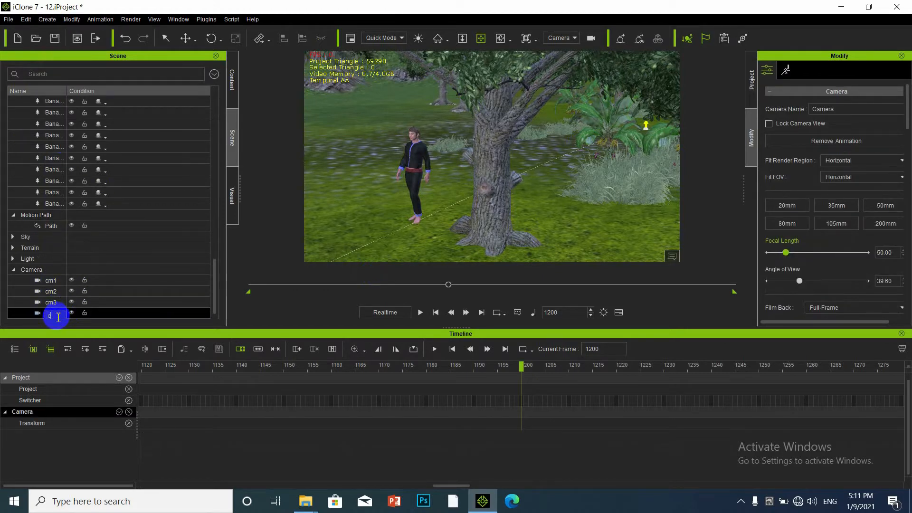
text(cm4)
key(Return)
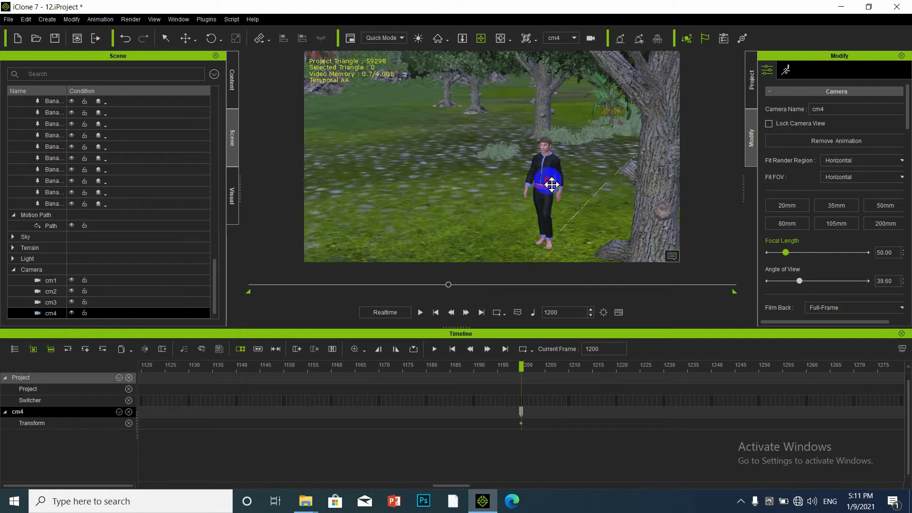
Key cm4 at frame 1600 on CC_Base, with the path curving toward the trees.
click(552, 185)
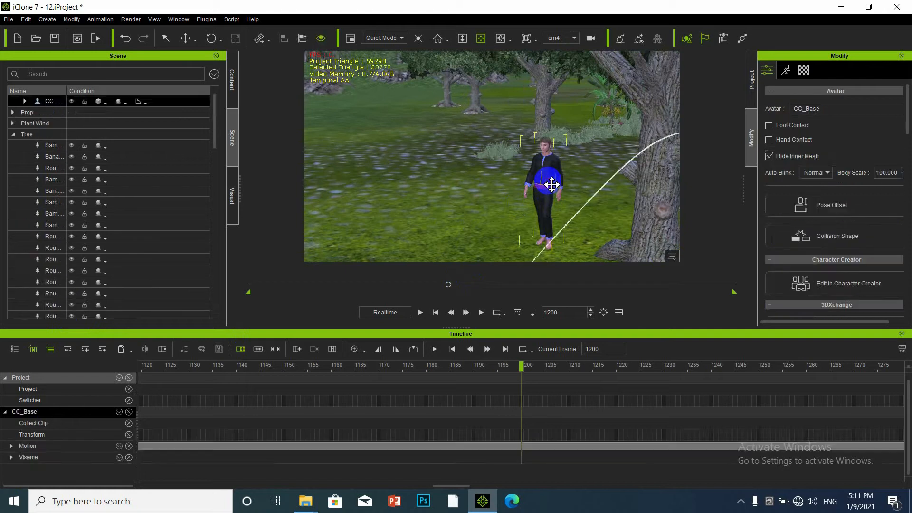
right_drag(572, 197, 495, 181)
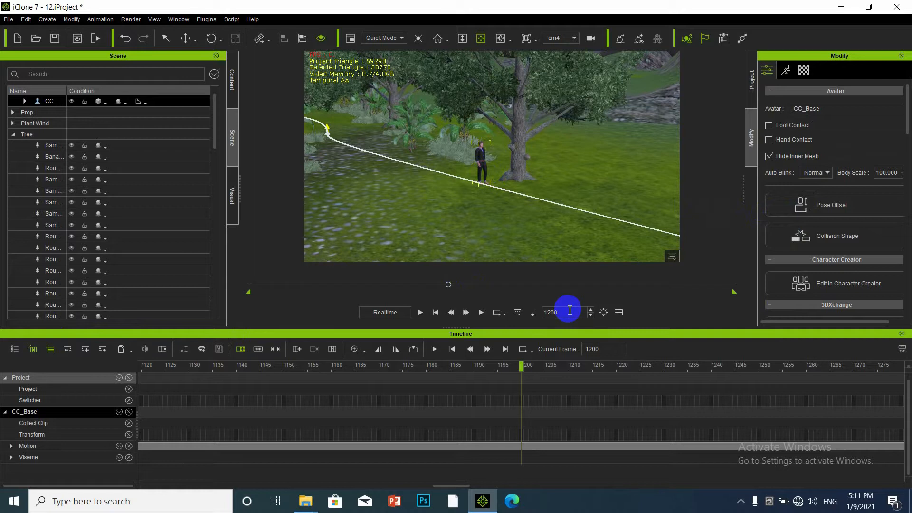
click(481, 312)
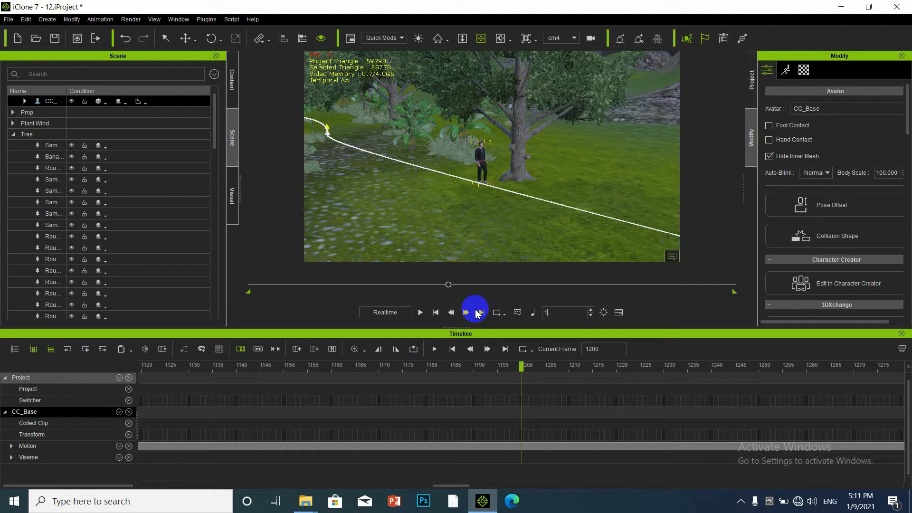
key(Return)
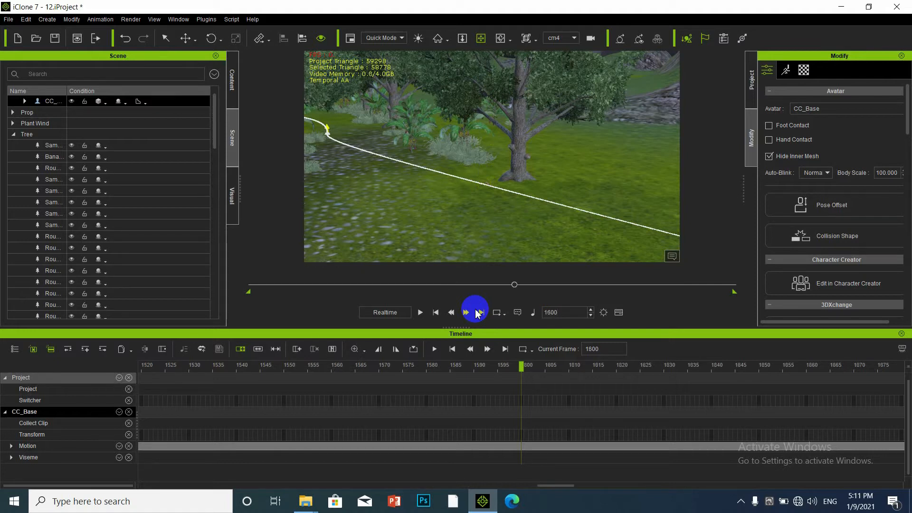
drag(489, 210, 293, 168)
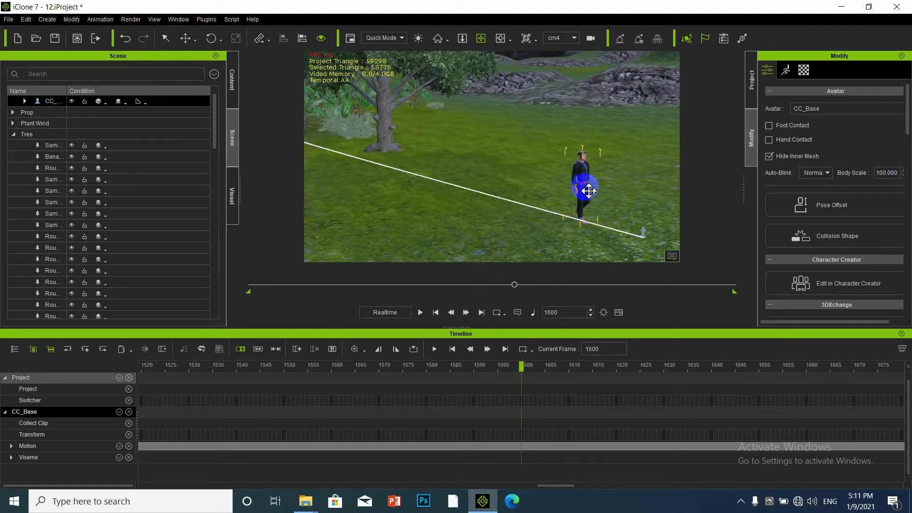
drag(560, 185, 429, 175)
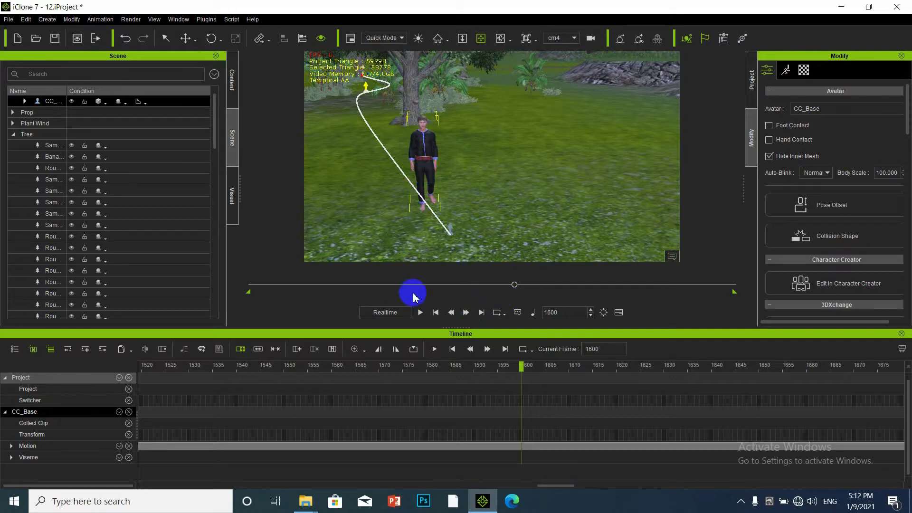
scroll(49, 304, down, 4)
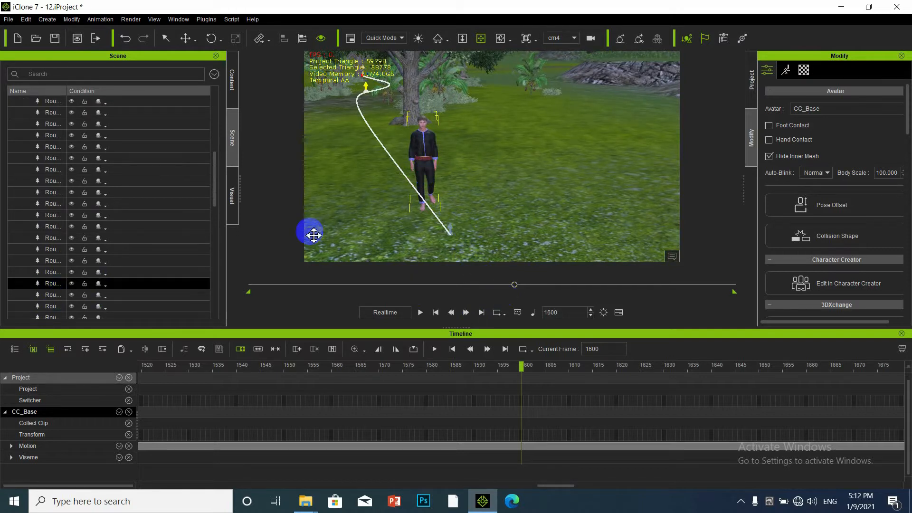
scroll(45, 309, down, 5)
scroll(57, 314, down, 4)
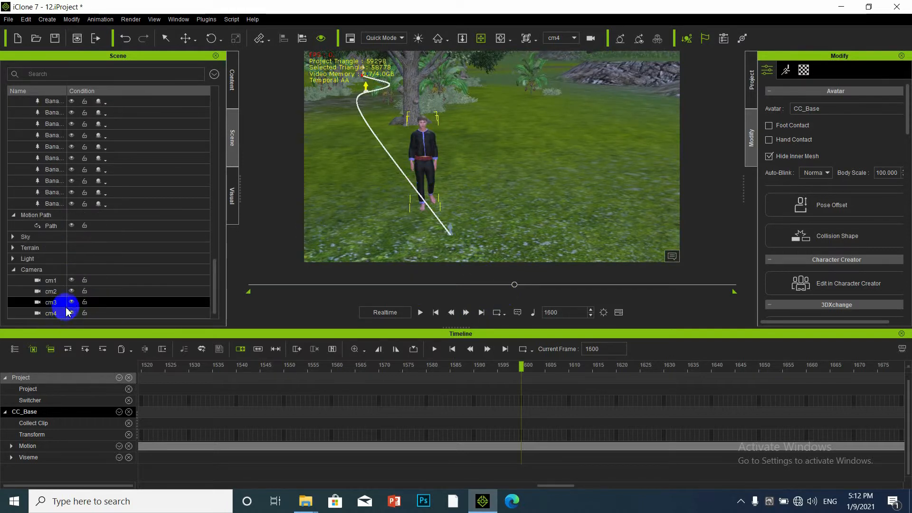
Create a fifth camera named cm5.
click(46, 20)
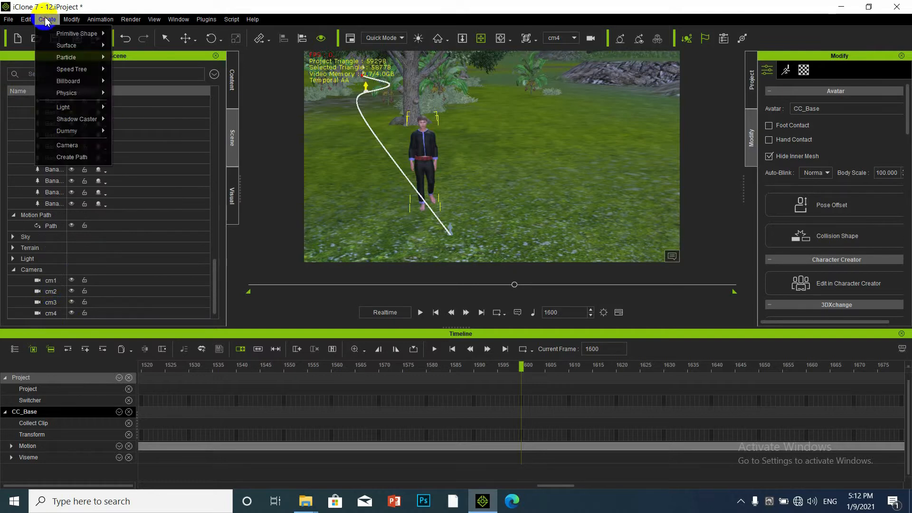
click(64, 145)
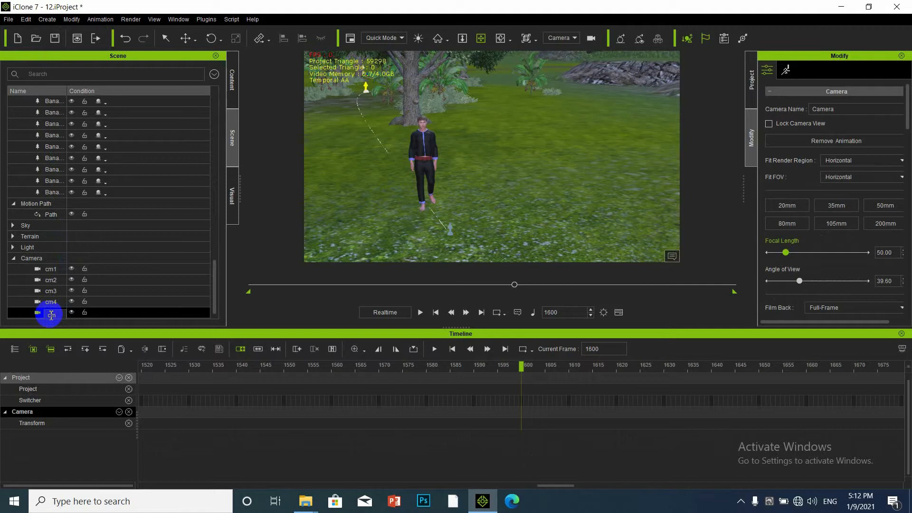
key(Return)
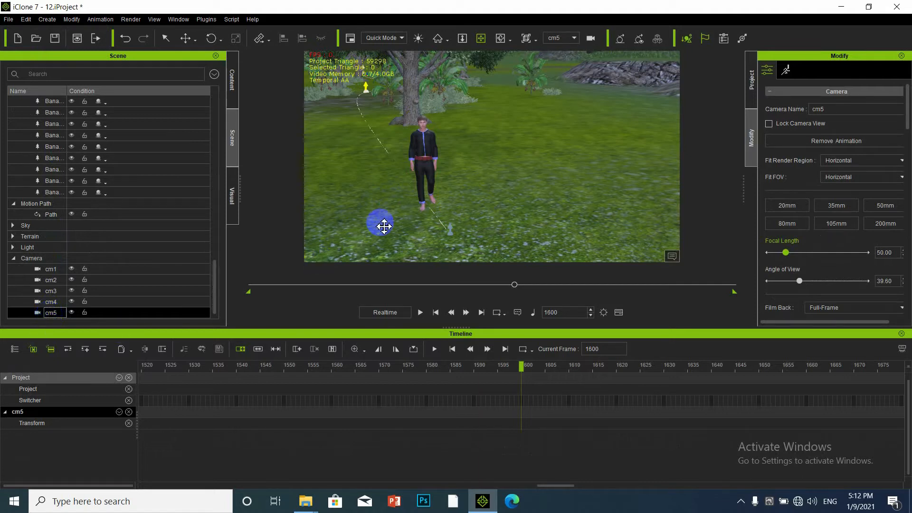
Key cm5 at frame 1800 as a close-up of CC_Base with arms outstretched.
double_click(568, 311)
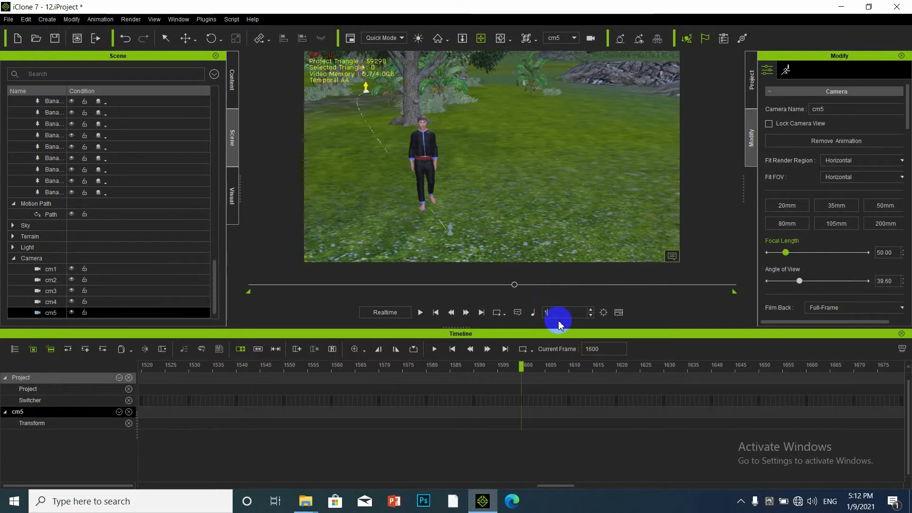
key(Return)
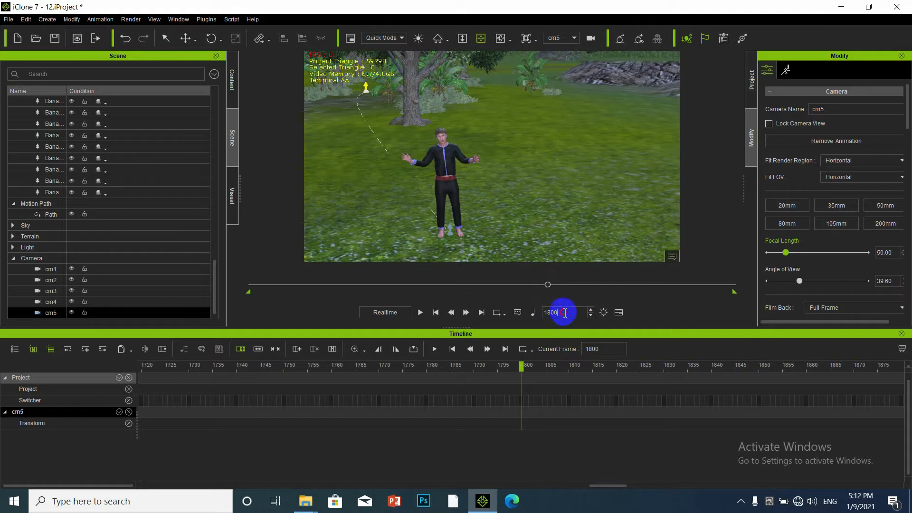
scroll(423, 150, up, 2)
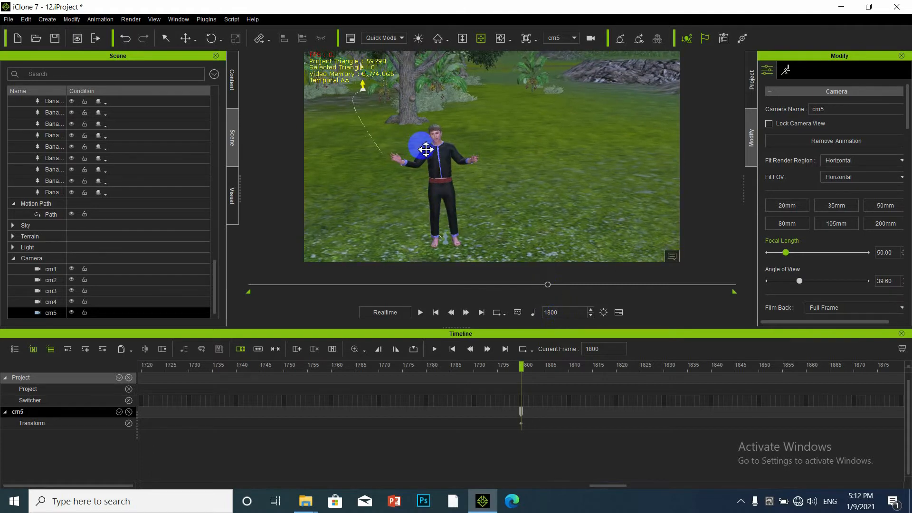
drag(426, 149, 523, 190)
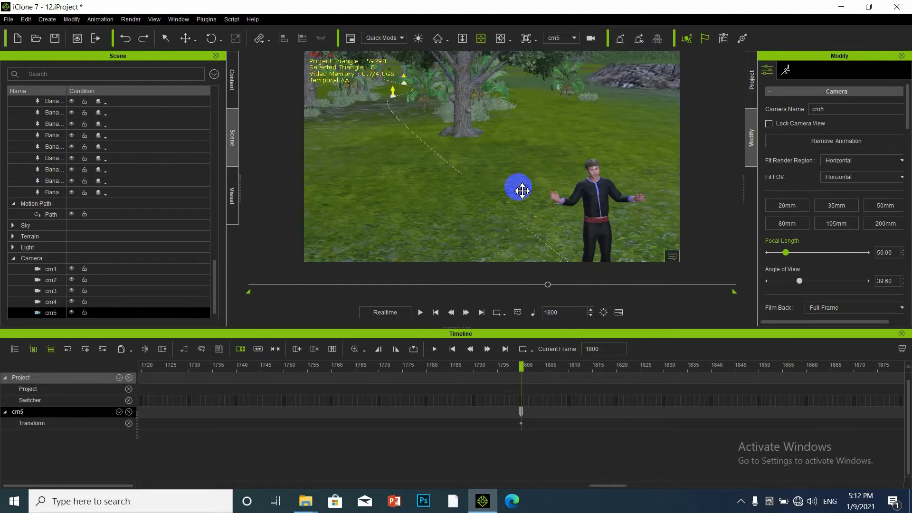
key(ctrl+z)
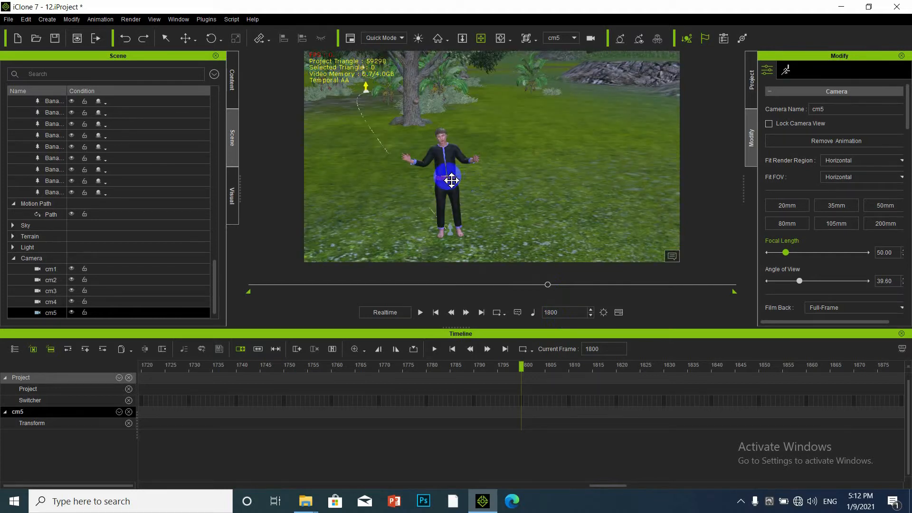
scroll(428, 181, up, 5)
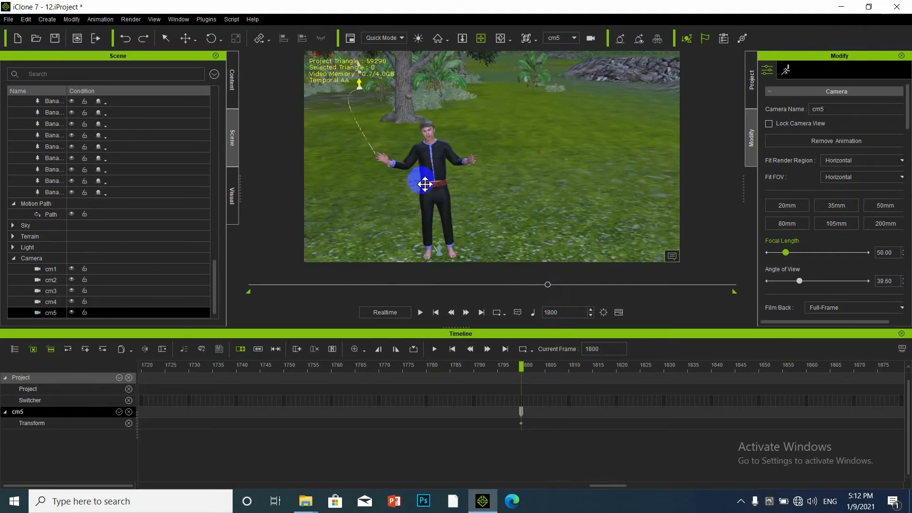
drag(423, 184, 426, 184)
scroll(474, 121, up, 4)
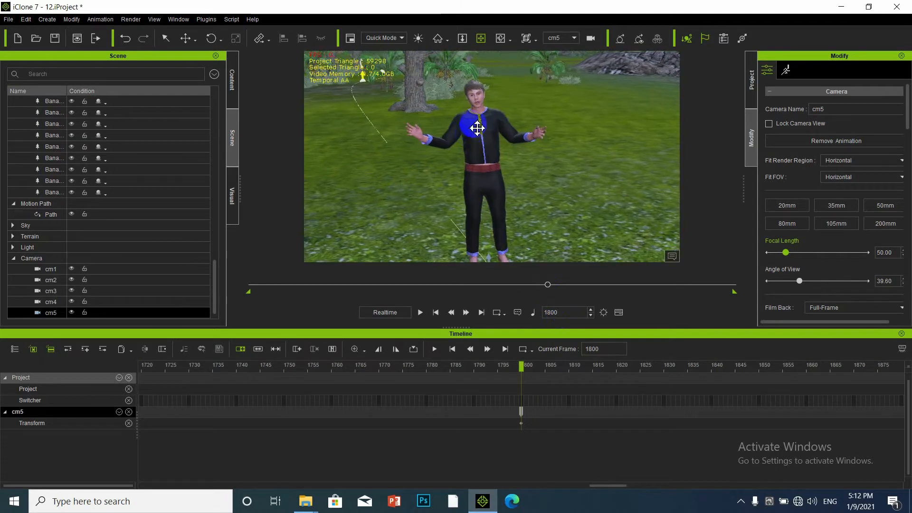
drag(475, 121, 479, 129)
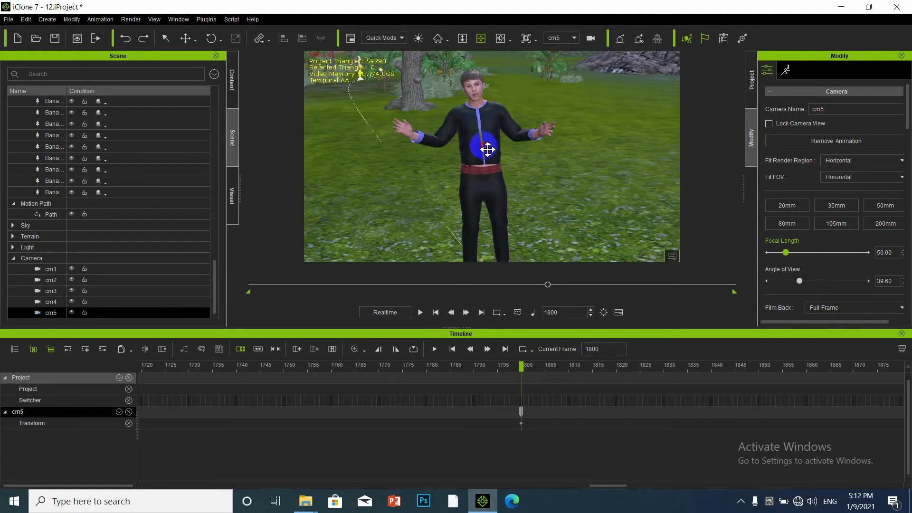
click(487, 151)
mouse_move(496, 138)
mouse_down()
mouse_move(461, 124)
mouse_move(463, 106)
mouse_move(432, 82)
mouse_move(449, 82)
mouse_move(498, 138)
mouse_move(511, 134)
mouse_up()
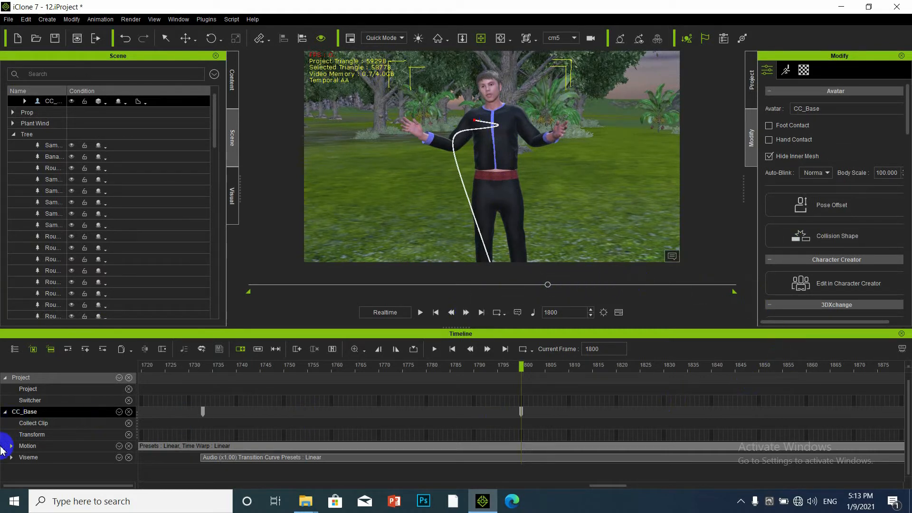
Show the cm1 through cm5 camera tracks in the timeline.
click(10, 352)
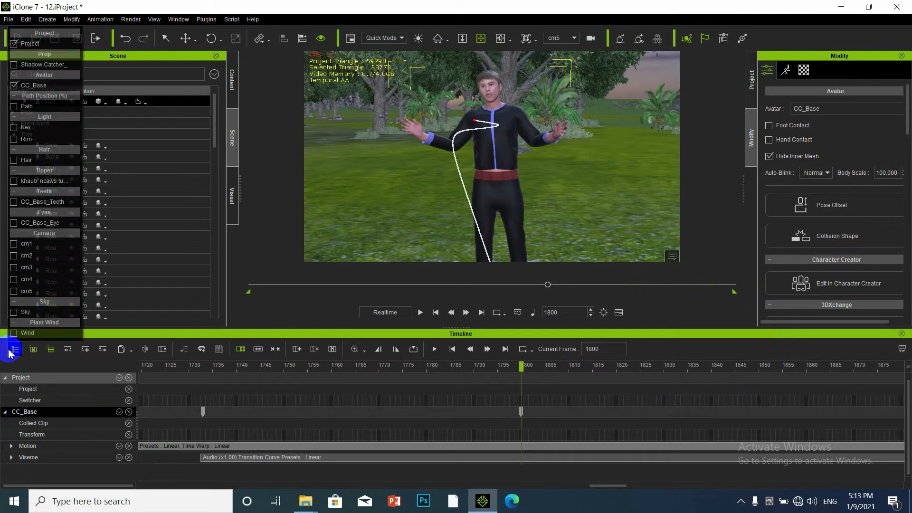
click(14, 244)
click(14, 256)
click(13, 267)
click(14, 280)
click(14, 291)
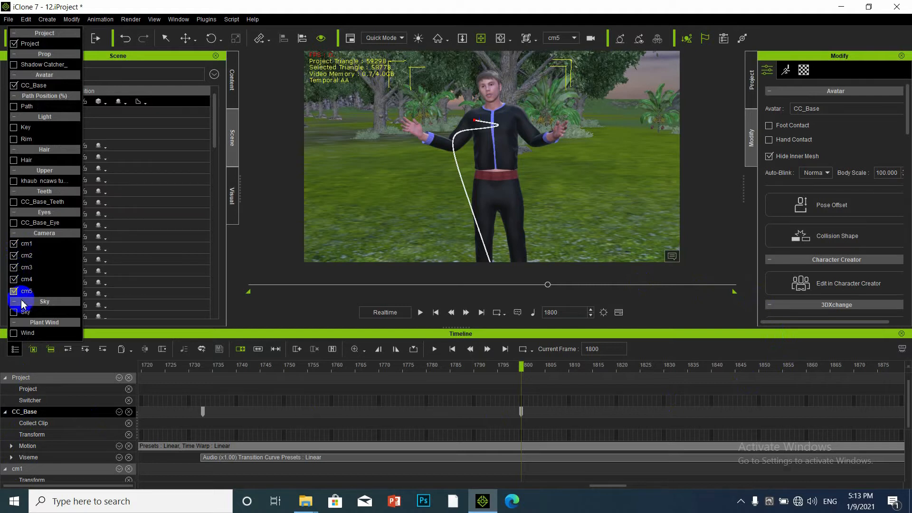
click(70, 368)
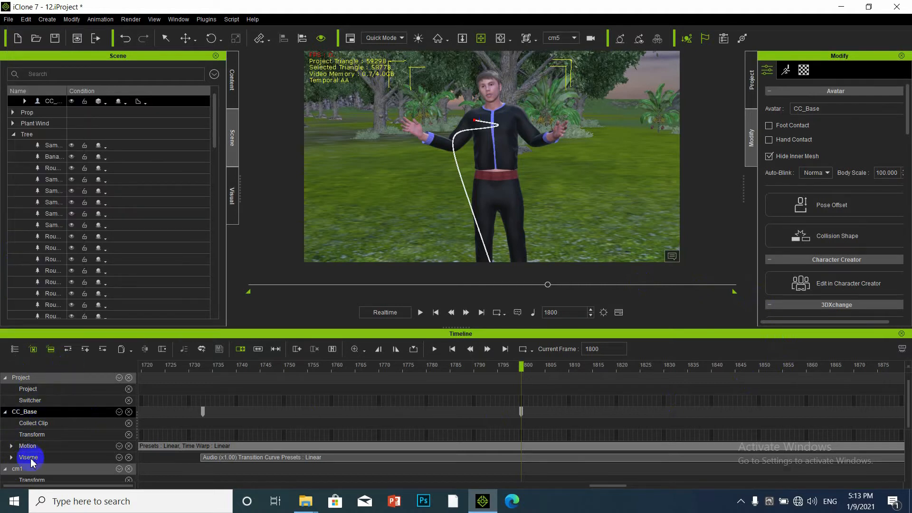
Select camera cm1 from its timeline track to display its settings.
scroll(30, 464, down, 5)
scroll(10, 414, up, 2)
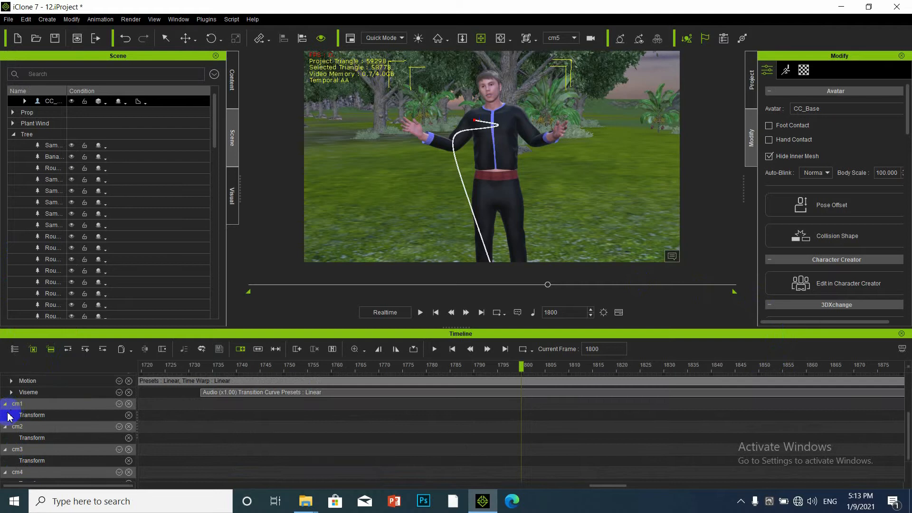
click(5, 404)
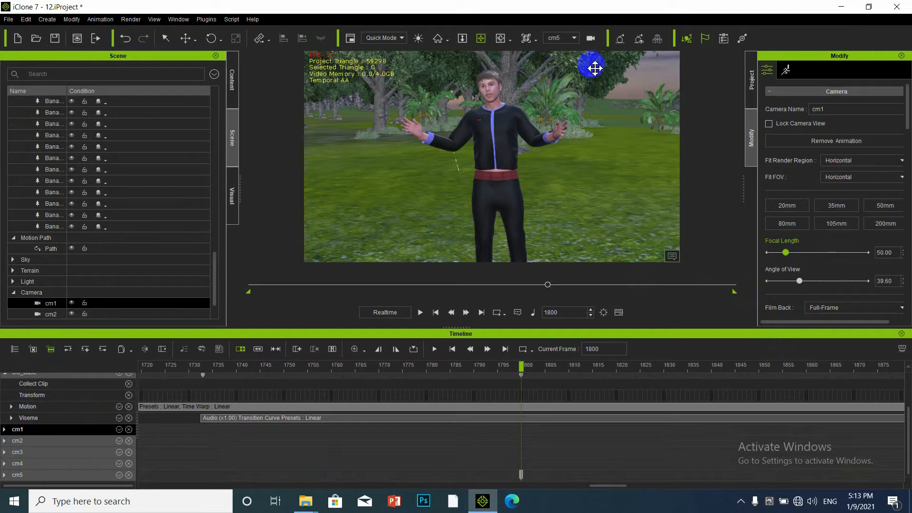
Set the viewing camera to Switch and remove the CC_Base tracks from the timeline.
click(574, 39)
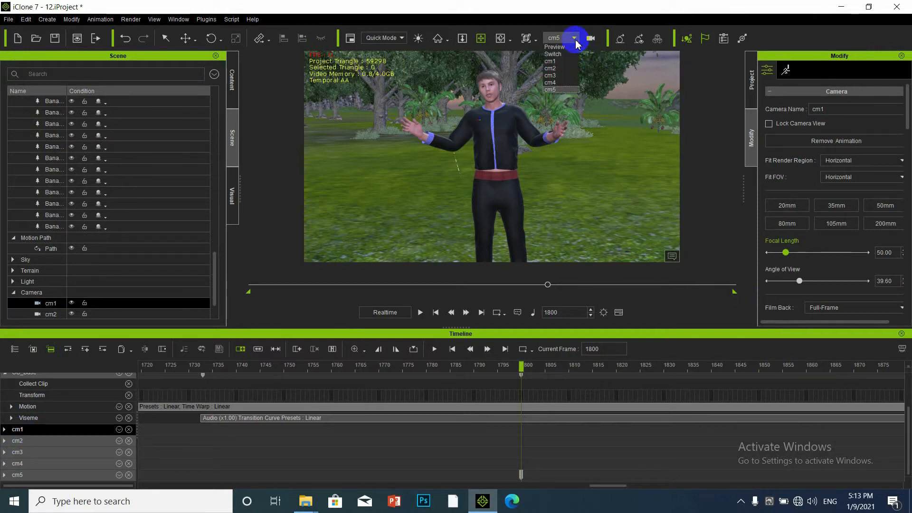
click(554, 57)
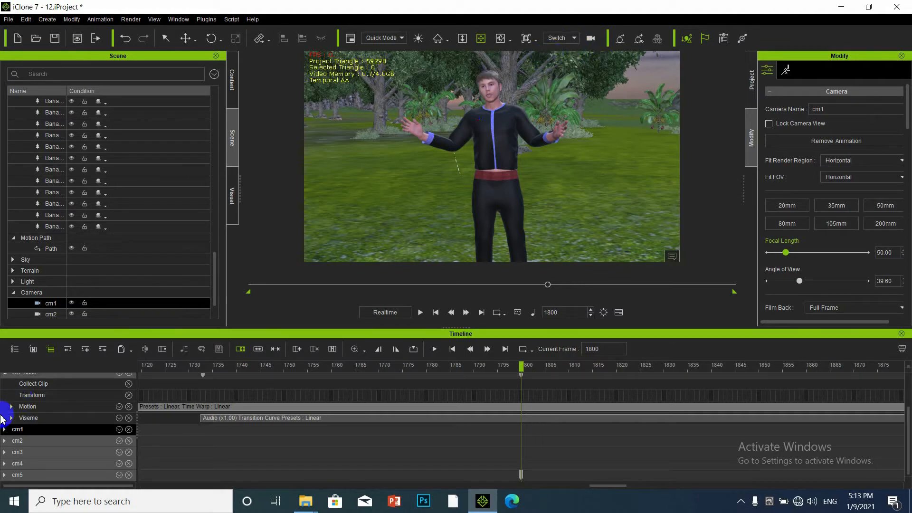
scroll(12, 432, up, 2)
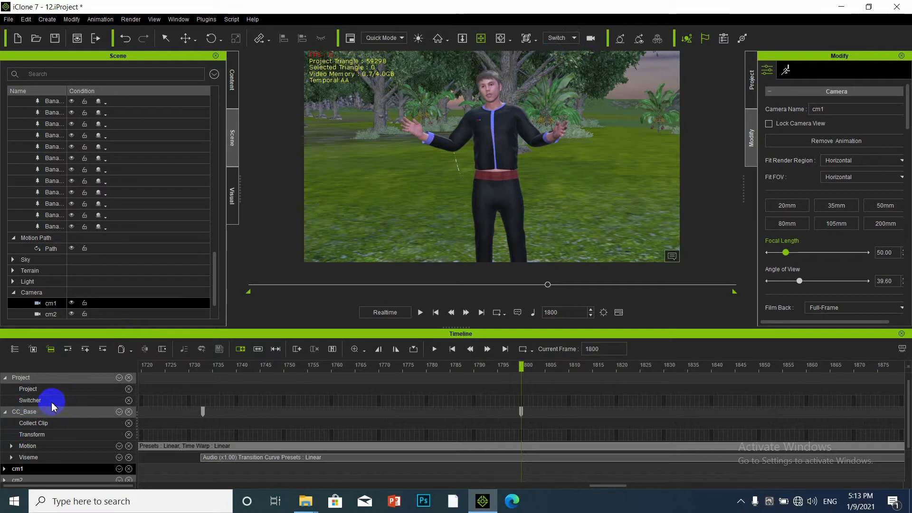
scroll(43, 405, down, 1)
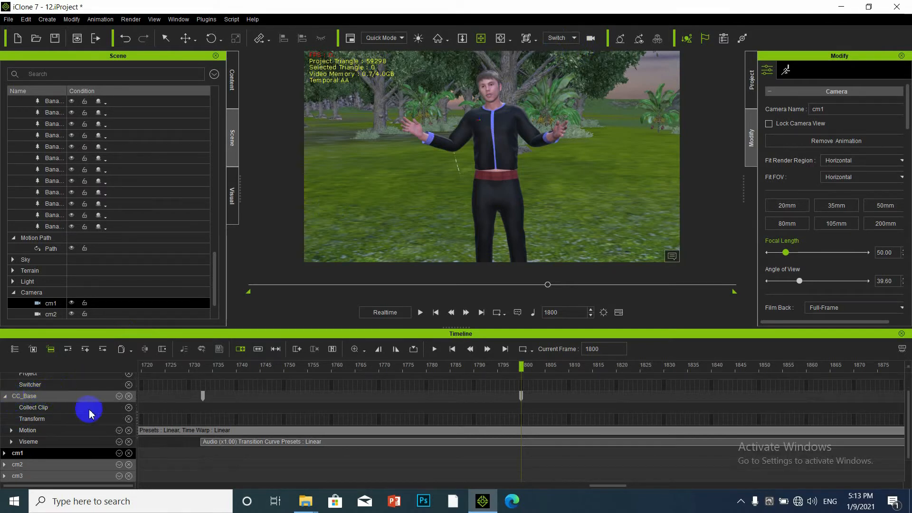
click(129, 396)
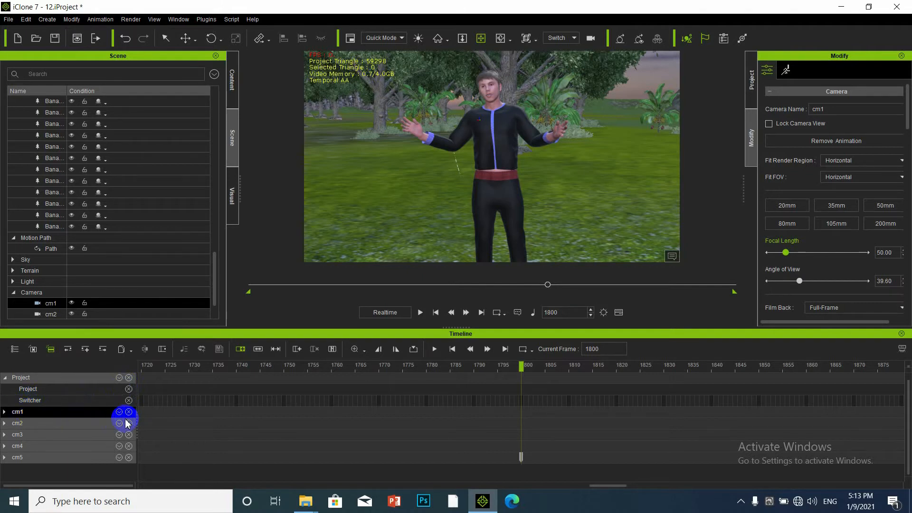
Scrub through the animation, jump to frame 1800, then rewind to the first frame.
drag(549, 285, 390, 324)
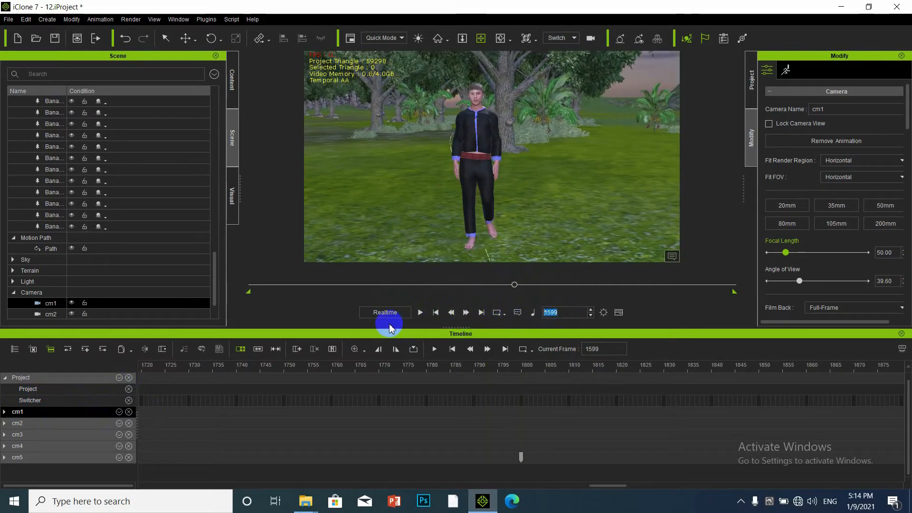
text(1800)
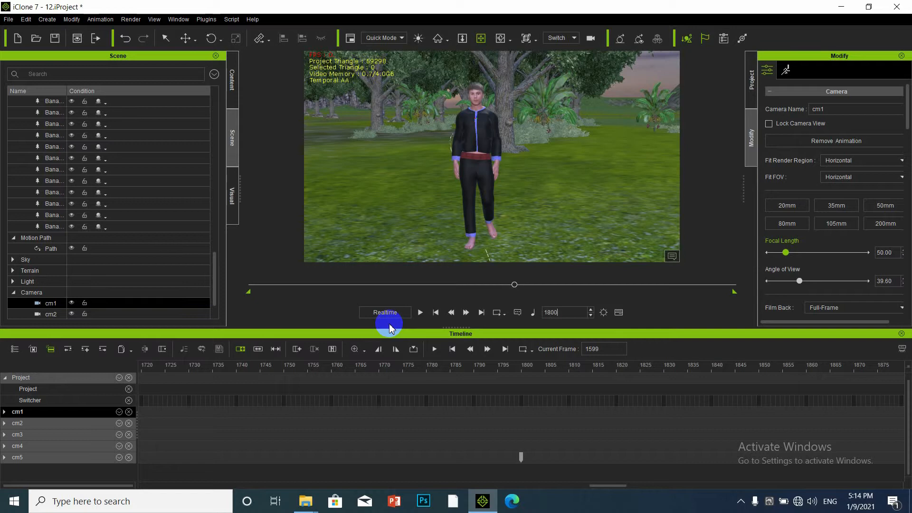
key(Return)
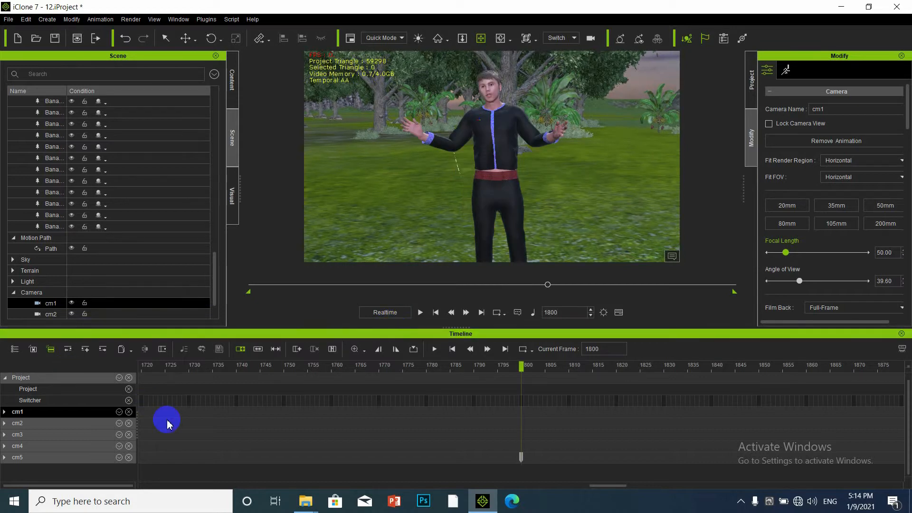
click(549, 284)
drag(383, 284, 105, 303)
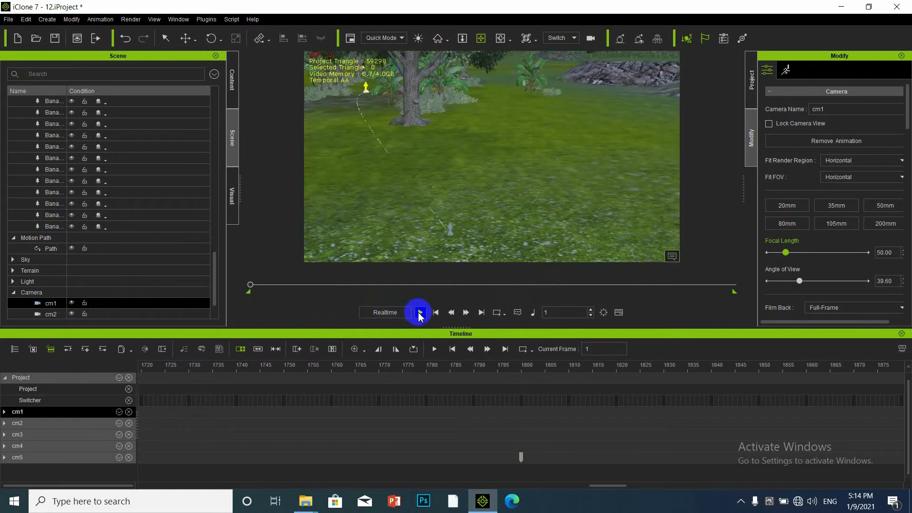
Preview briefly through the Preview camera, return to frame 1, then pick the camera Switcher again.
click(573, 38)
click(570, 47)
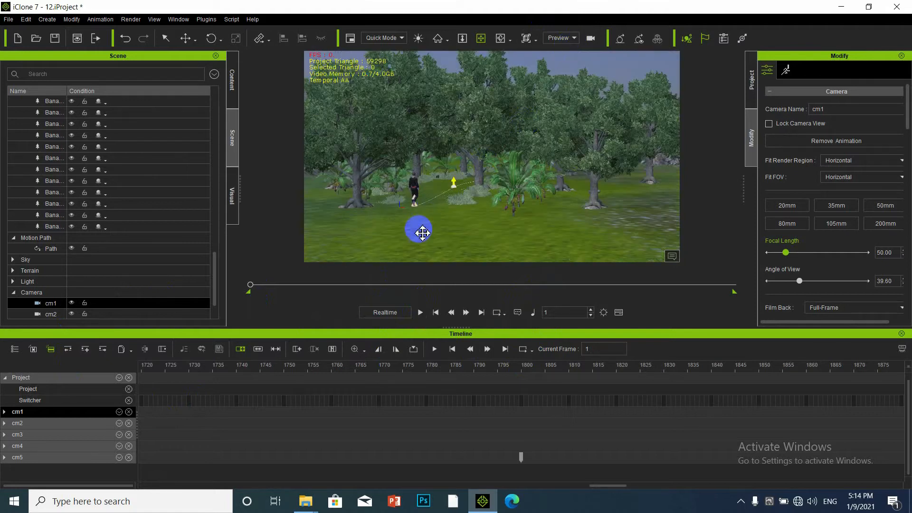
click(423, 314)
click(424, 314)
drag(279, 368, 75, 363)
click(446, 128)
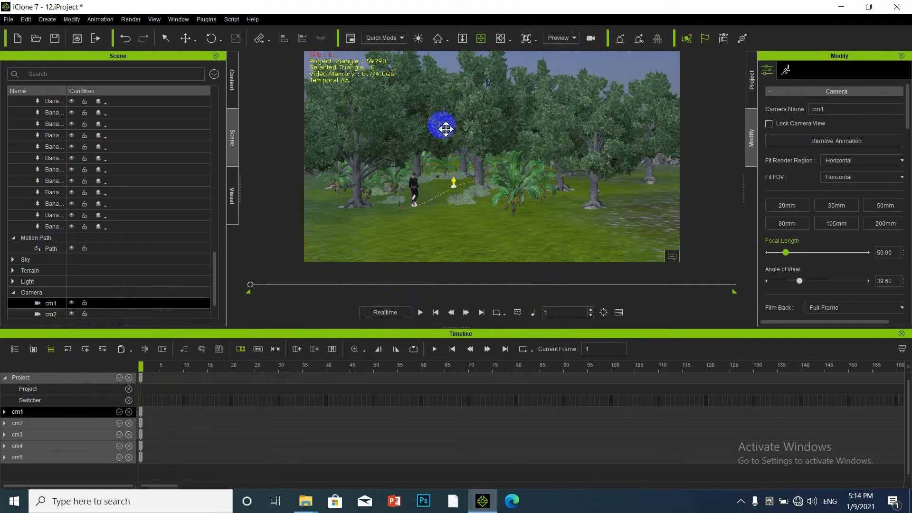
click(574, 38)
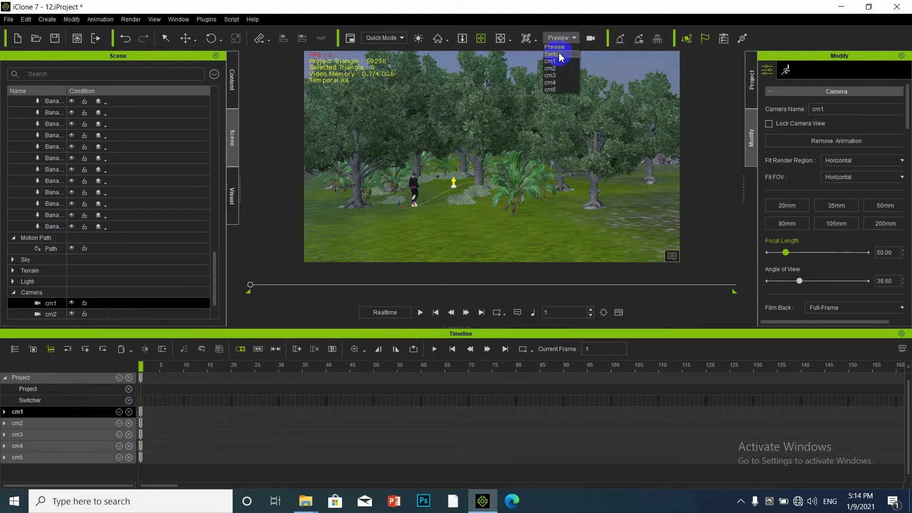
click(562, 54)
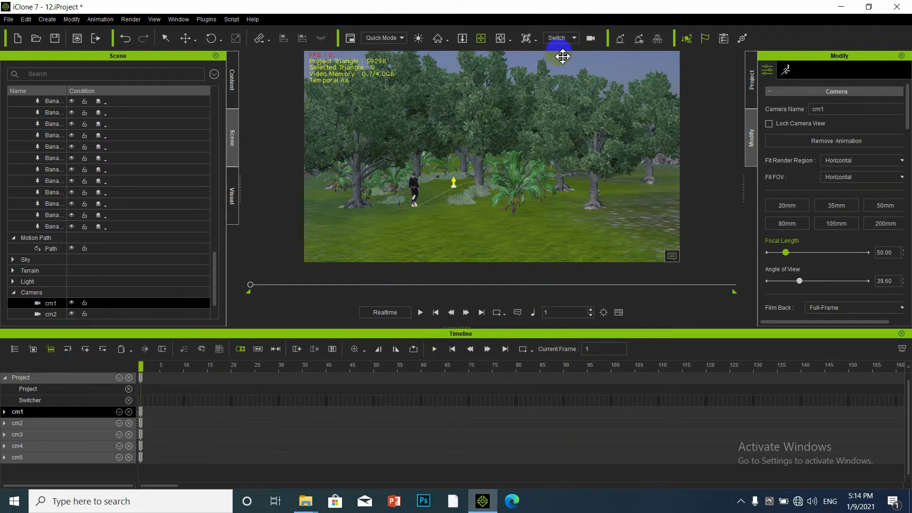
Set the Switcher track to camera cm1 at frame 1 and play the animation to check it.
click(142, 401)
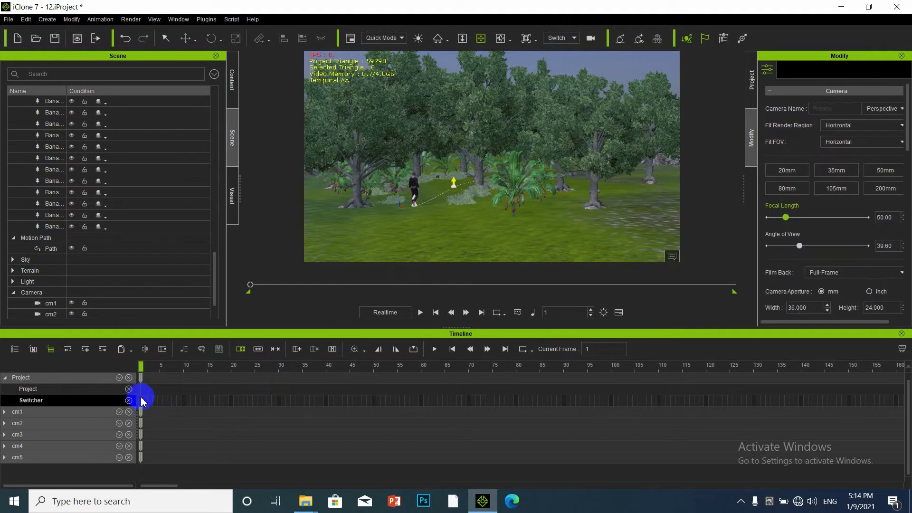
right_click(141, 400)
mouse_move(176, 464)
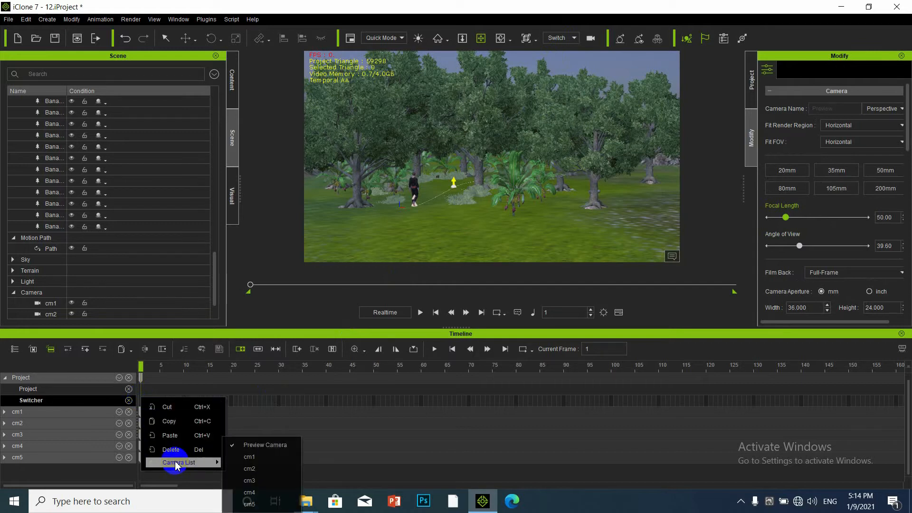
click(250, 457)
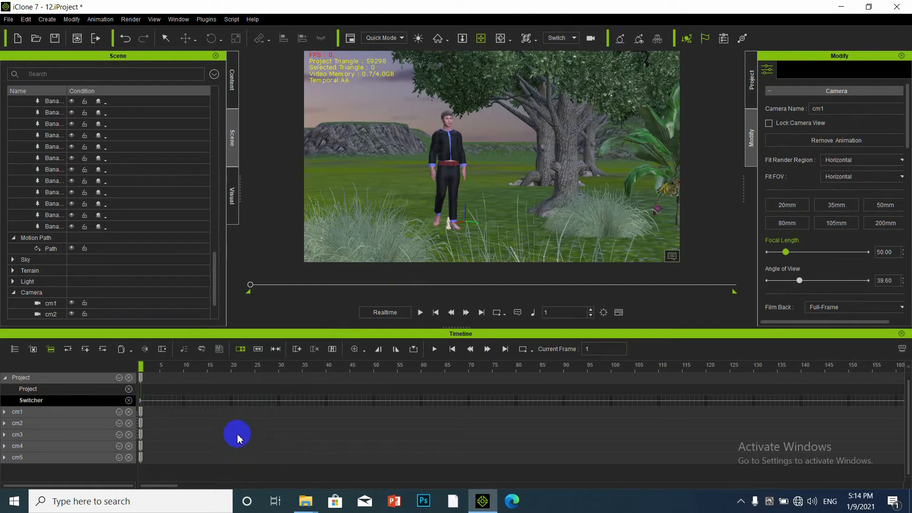
click(421, 312)
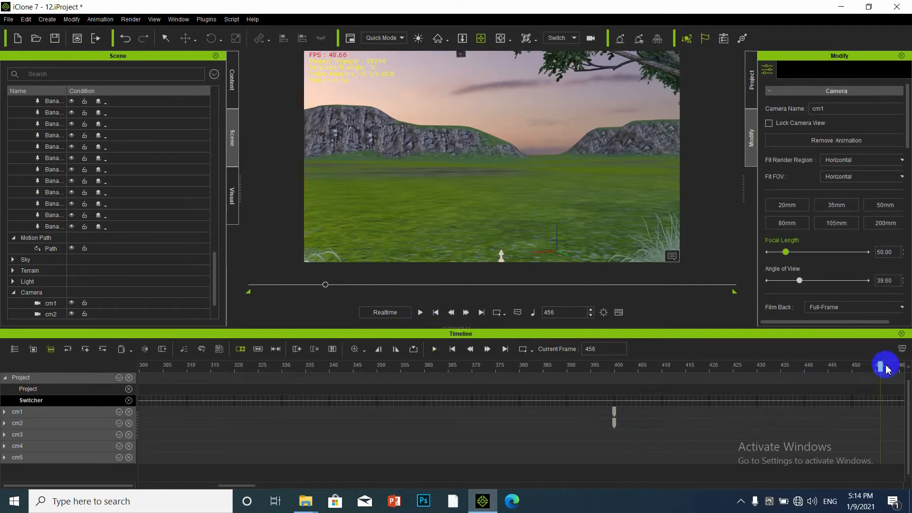
Move the playhead to frame 400 and set the Switcher track's camera to cm2 there.
drag(880, 367, 612, 373)
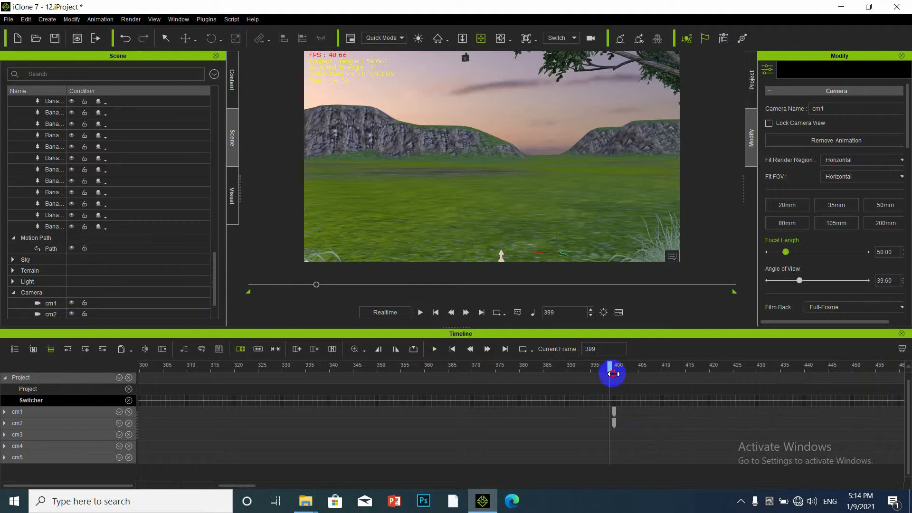
right_click(615, 404)
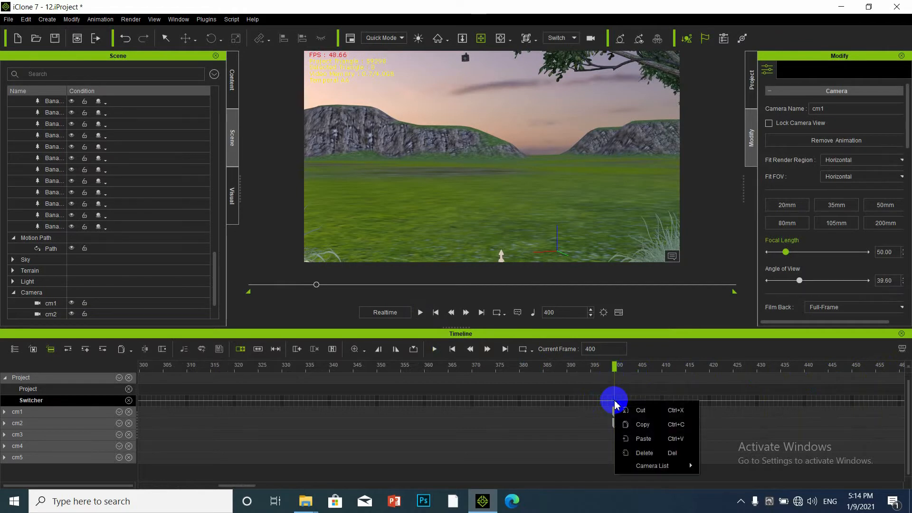
click(615, 401)
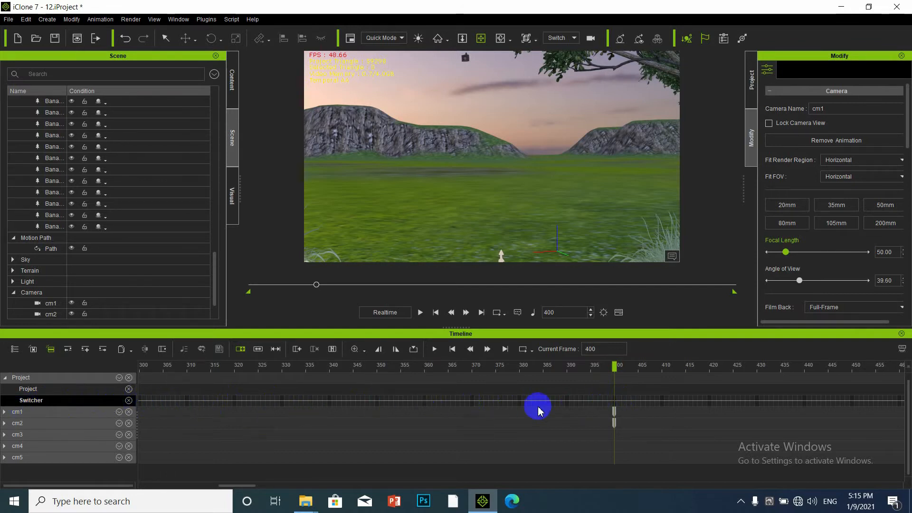
click(590, 413)
right_click(593, 416)
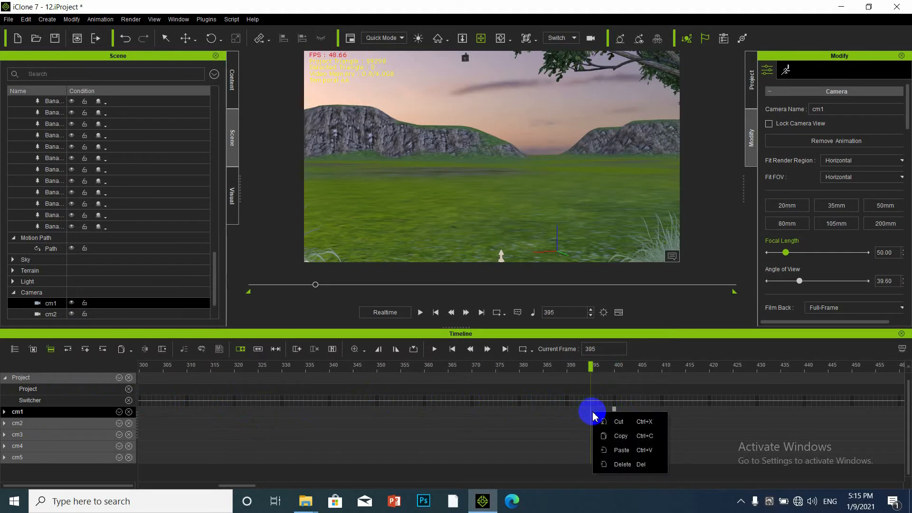
click(615, 400)
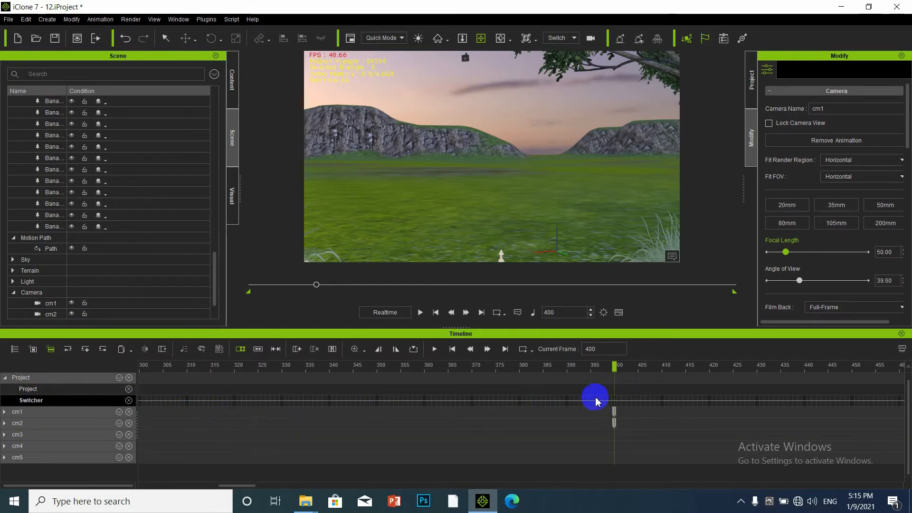
right_click(615, 400)
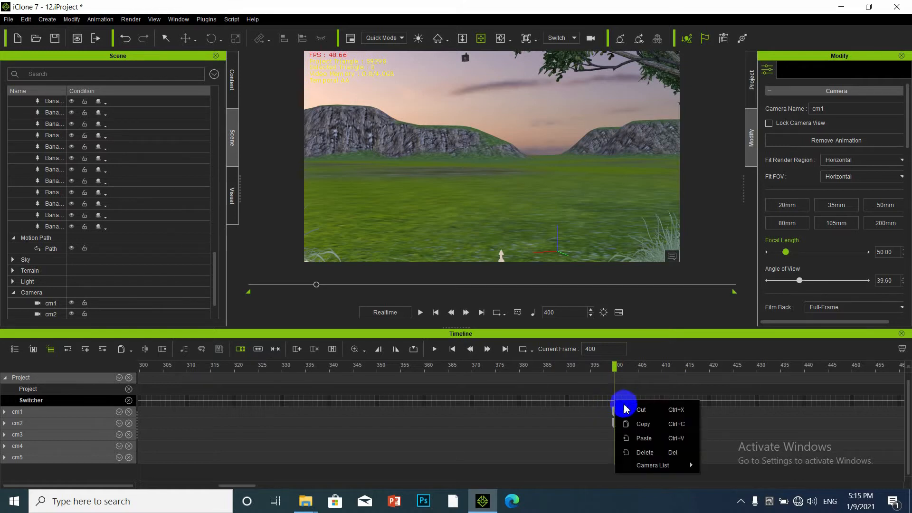
mouse_move(646, 466)
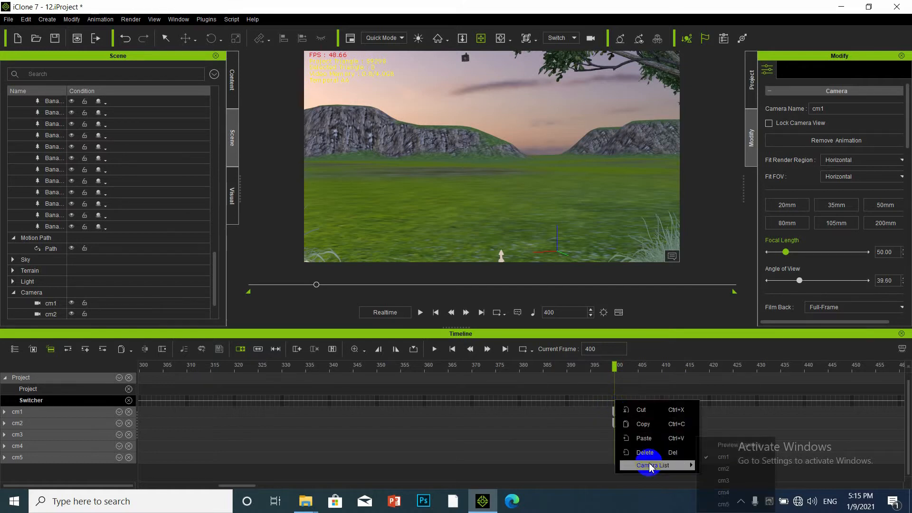
click(724, 470)
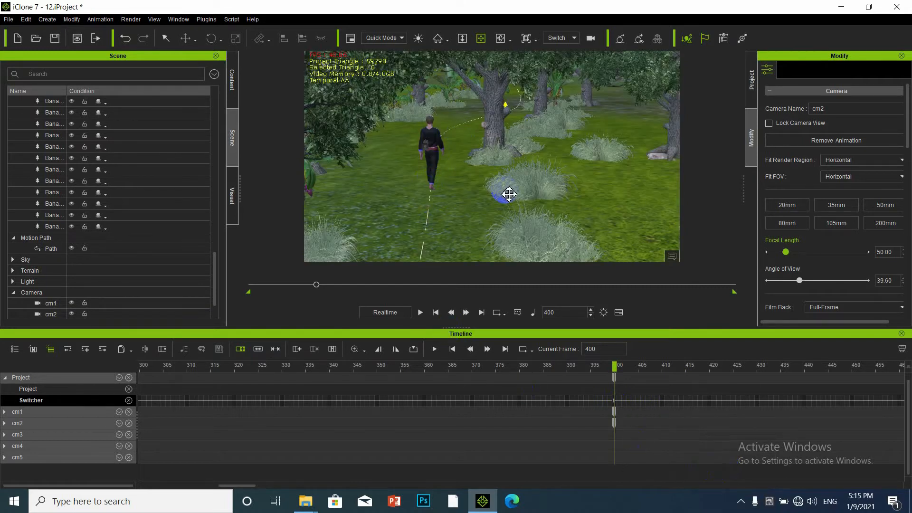
Play on to frame 800 and switch the Switcher track to camera cm3 there.
click(419, 313)
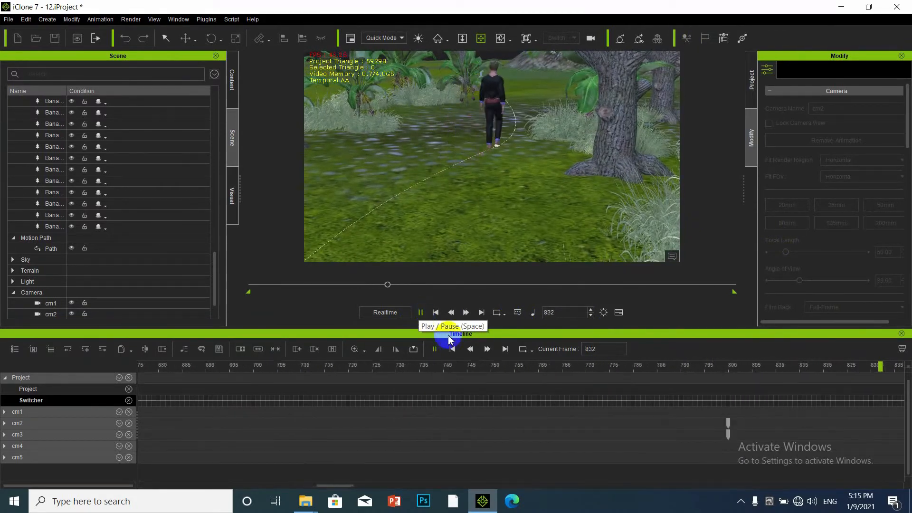
key(space)
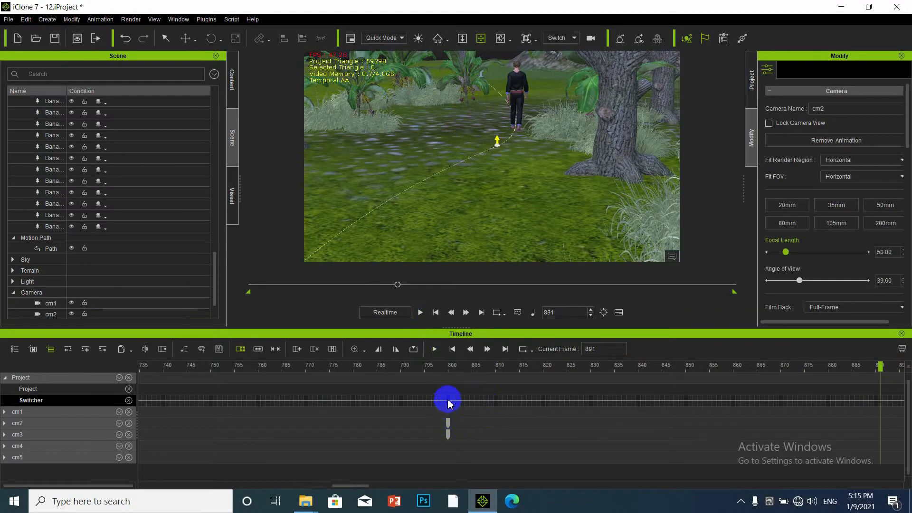
right_click(448, 403)
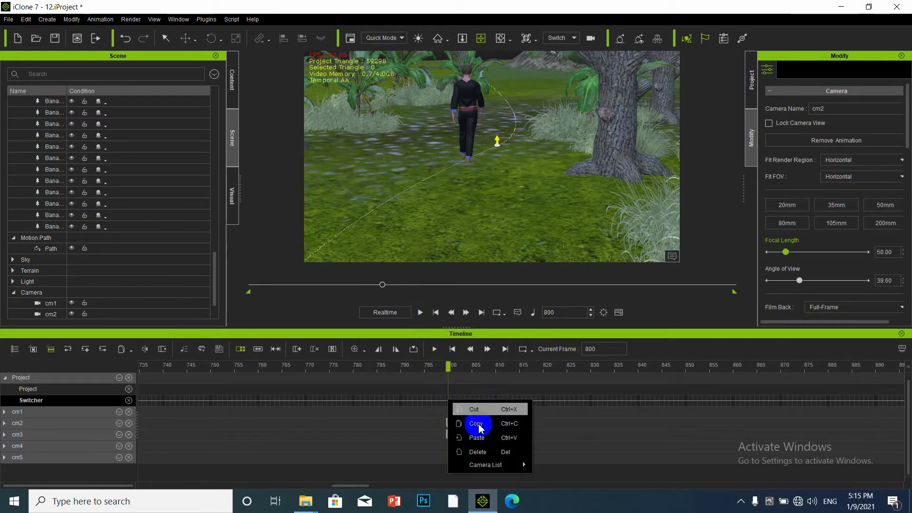
mouse_move(489, 465)
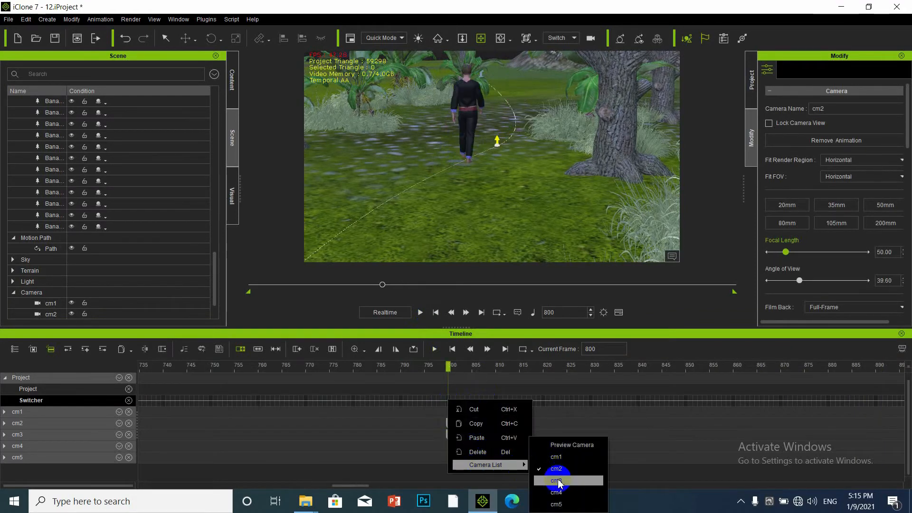
click(557, 481)
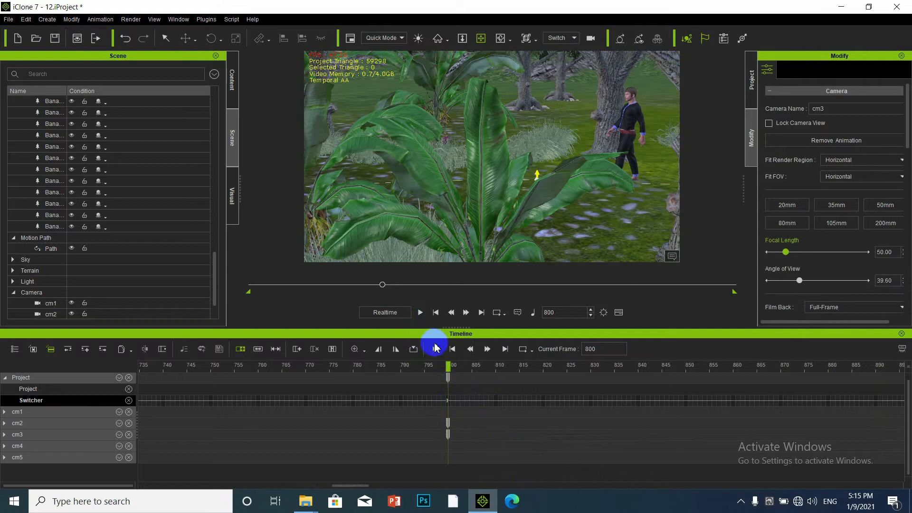
Switch the Switcher track to camera cm4 at frame 1200 and play from there.
click(436, 349)
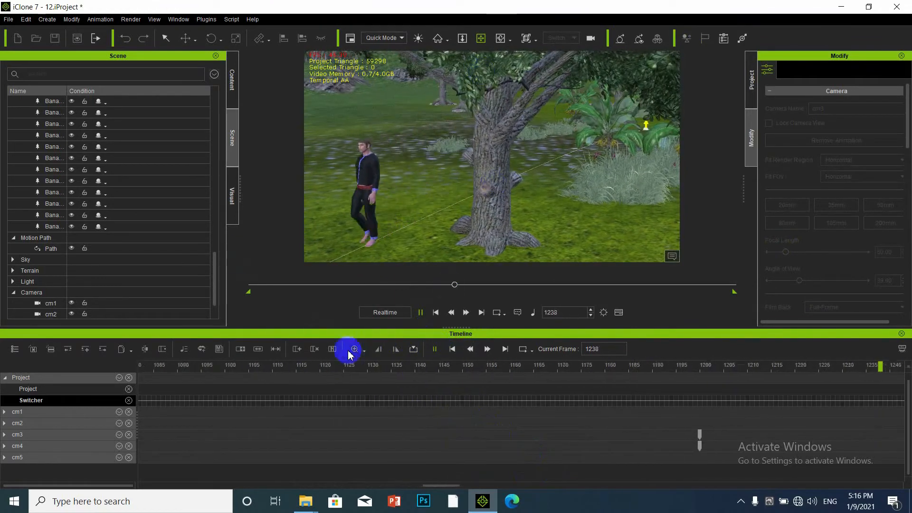
key(space)
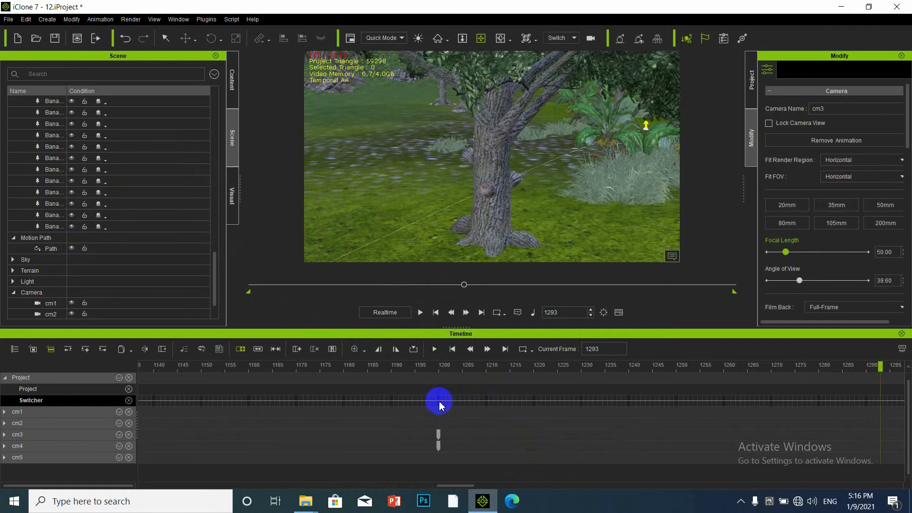
click(439, 403)
right_click(439, 404)
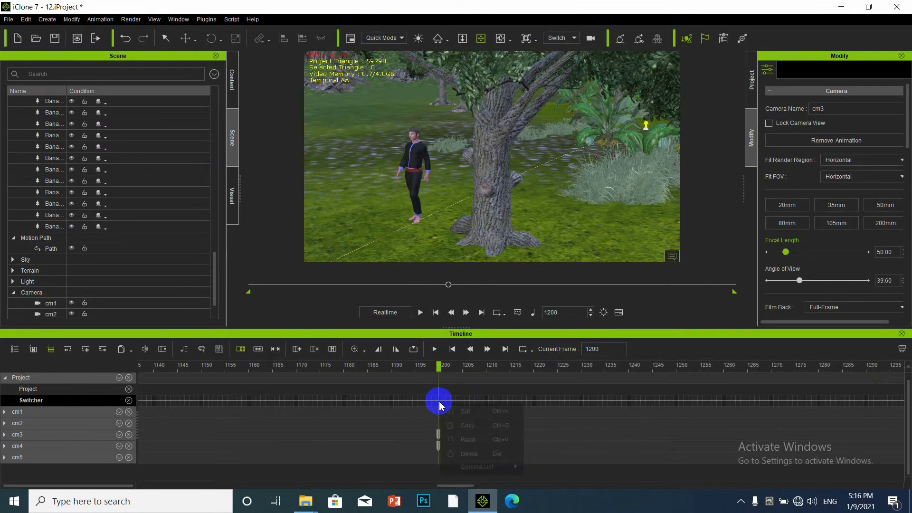
mouse_move(489, 468)
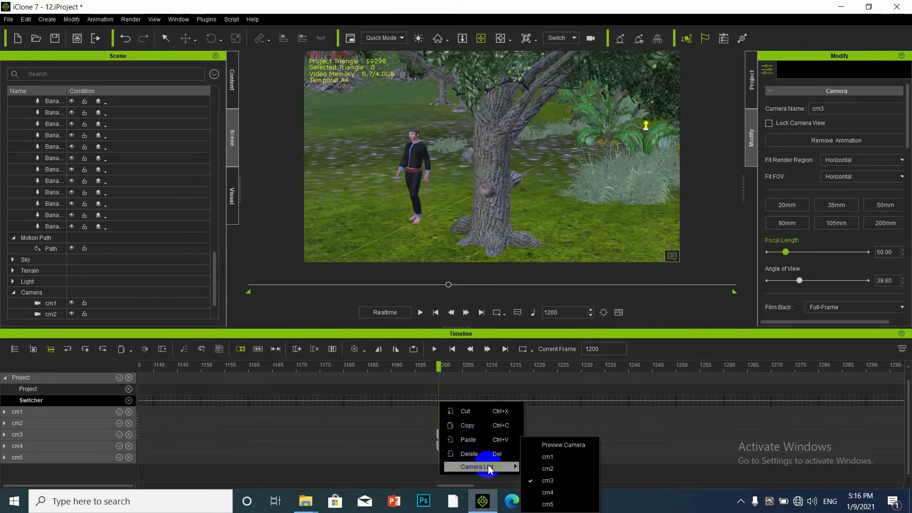
click(551, 492)
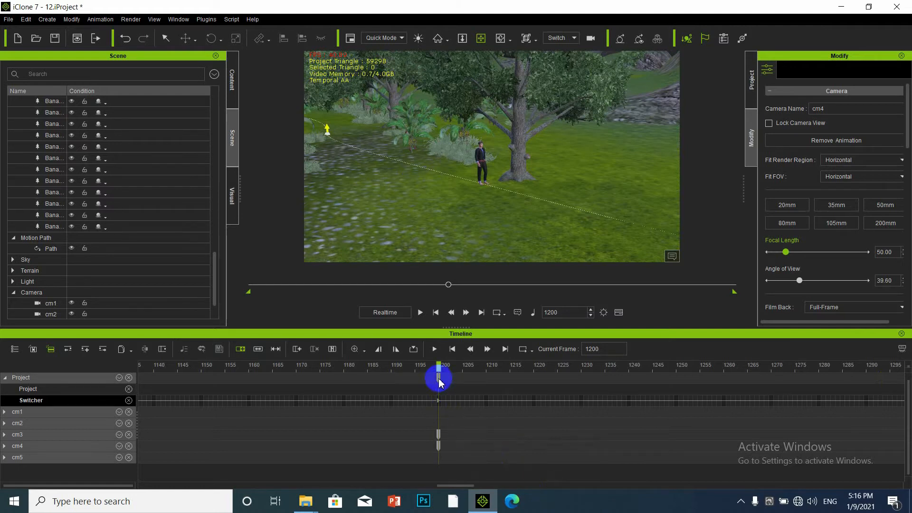
click(435, 349)
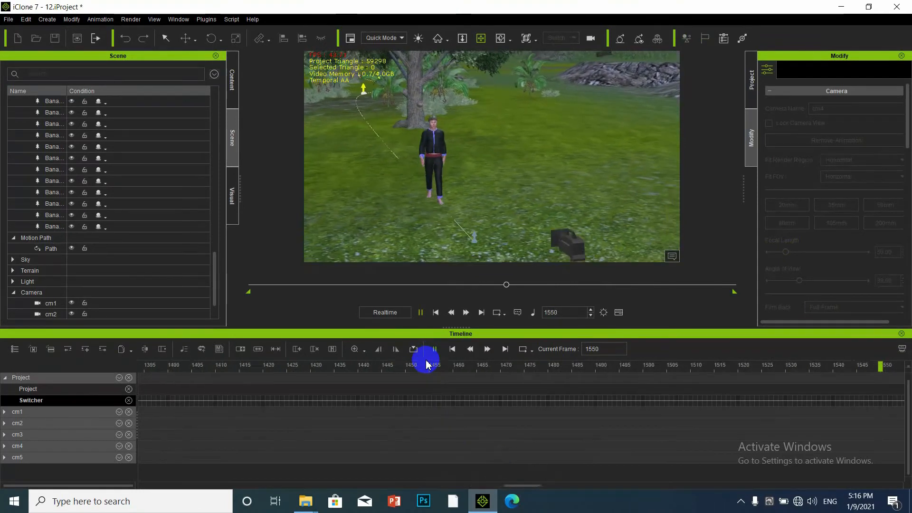
Cut the Switcher track to close-up camera cm5 at frame 1600, play it, then rewind to frame 1.
key(space)
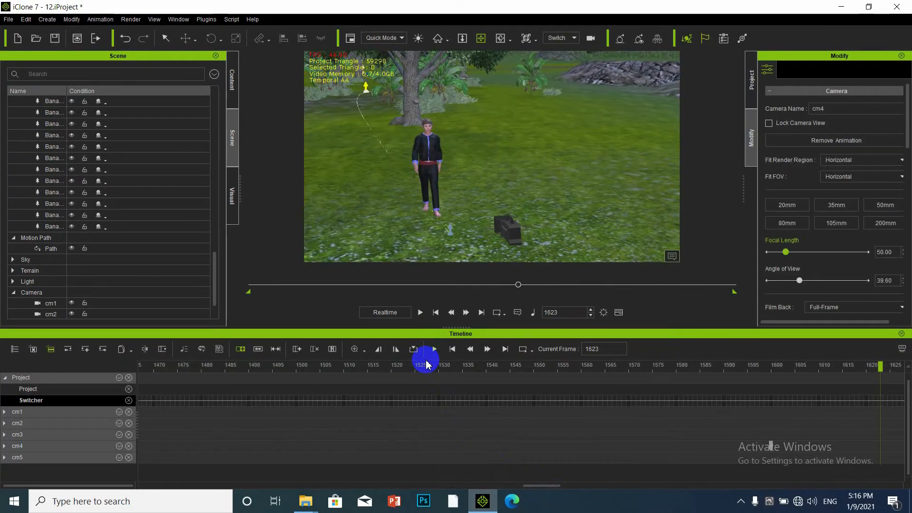
click(772, 405)
right_click(772, 404)
mouse_move(803, 468)
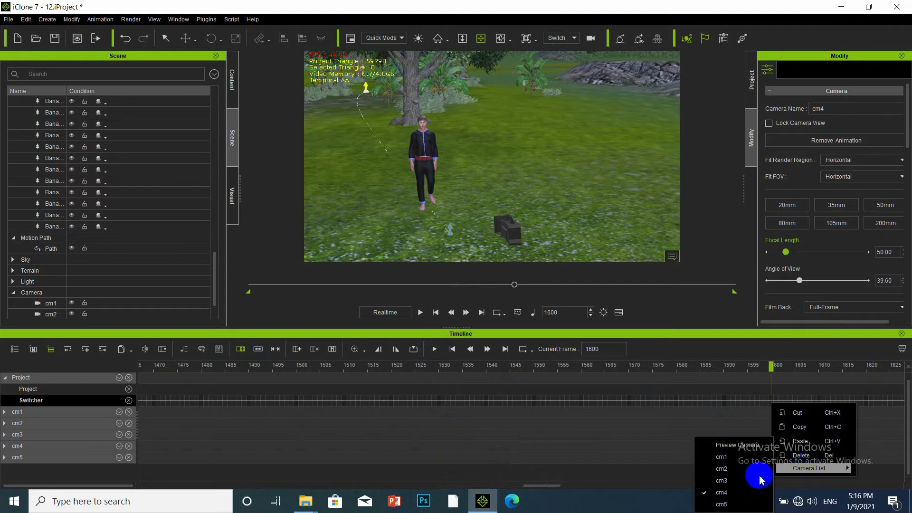
click(723, 504)
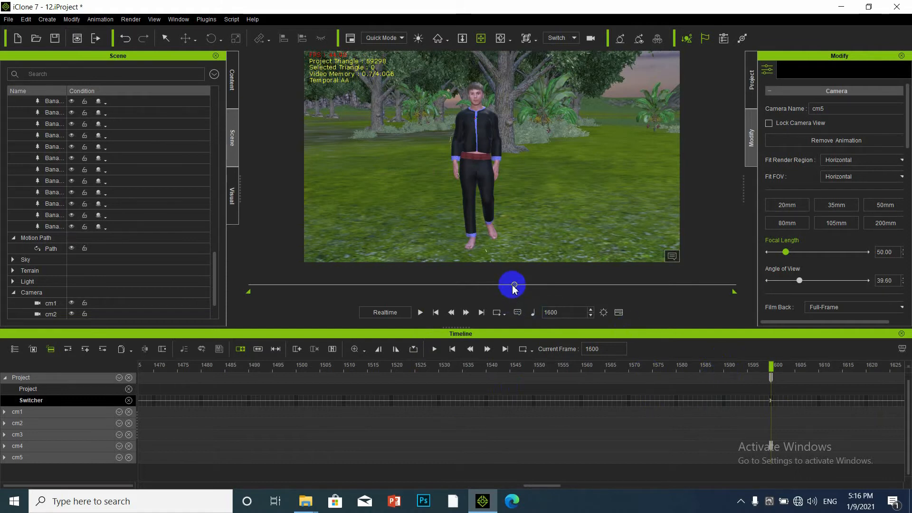
key(space)
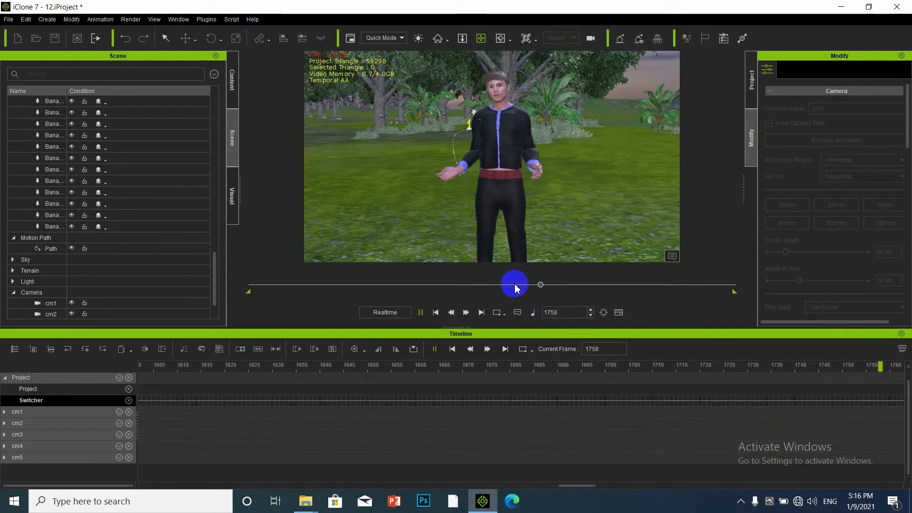
key(space)
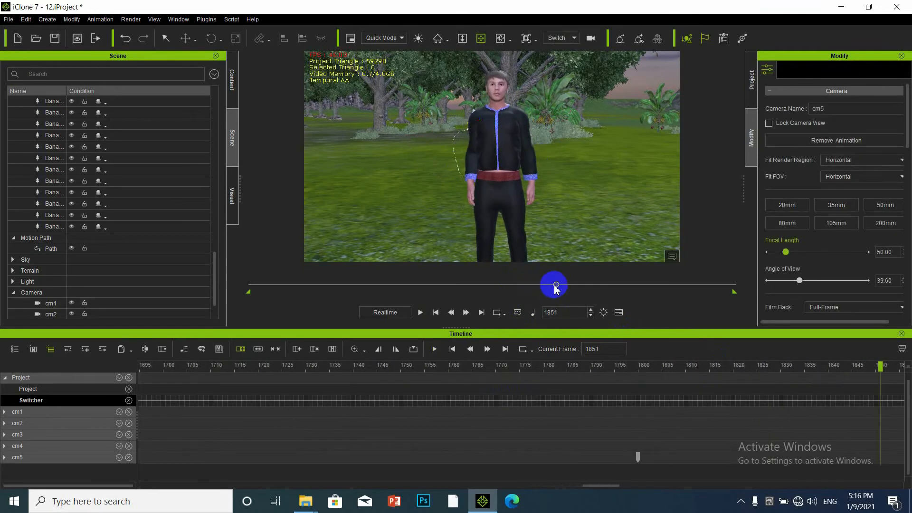
drag(557, 287, 226, 311)
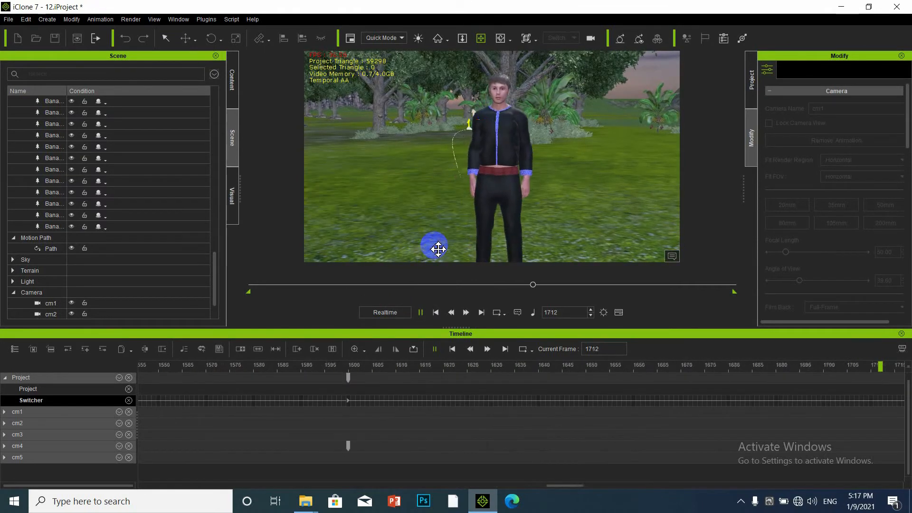
Hide cameras cm1–cm5 in the Scene panel, rewind to frame 1, and play through to frame 2929.
scroll(76, 299, down, 3)
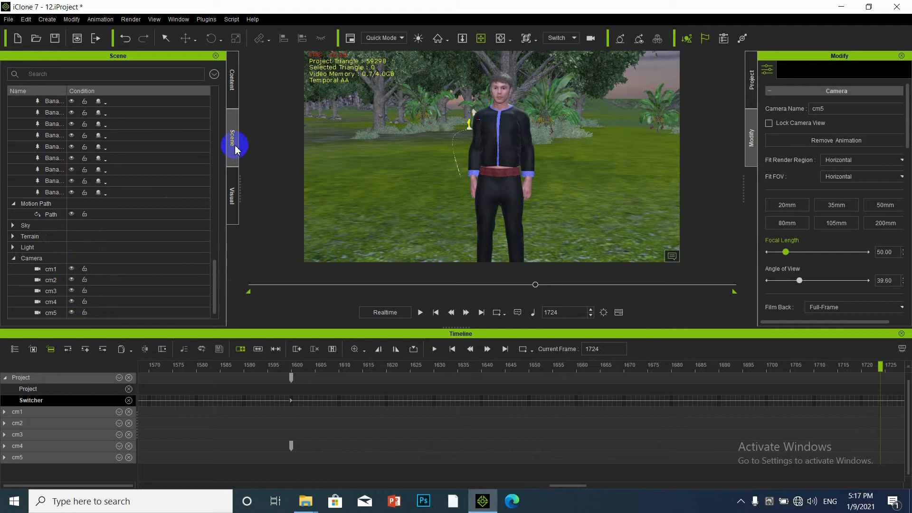
click(72, 269)
click(72, 280)
click(71, 291)
click(71, 302)
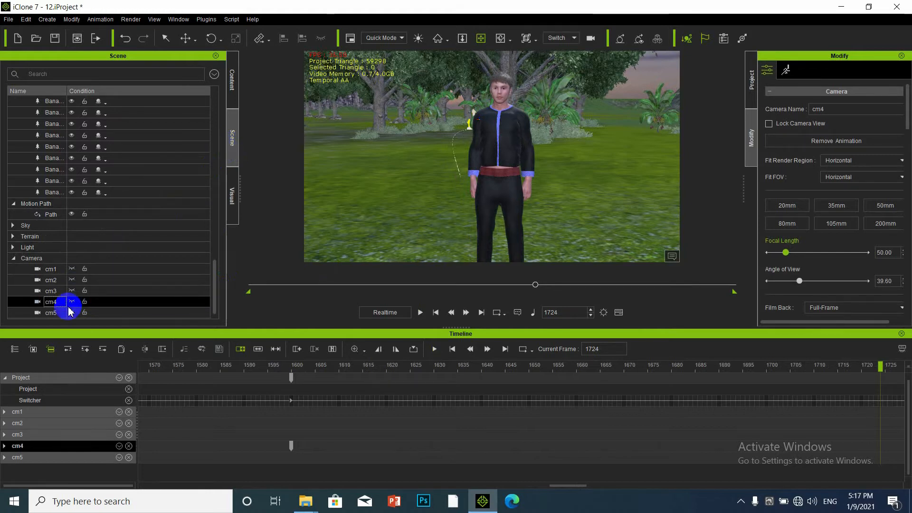
click(70, 312)
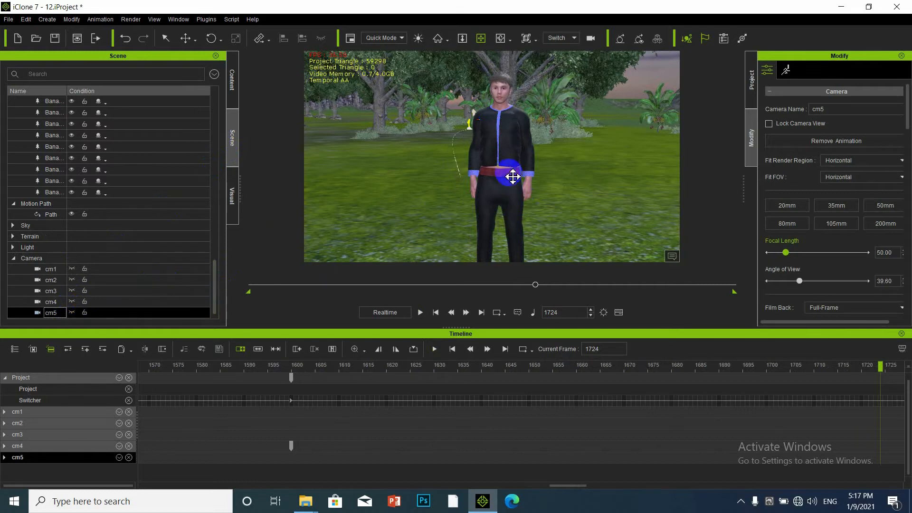
drag(535, 285, 45, 322)
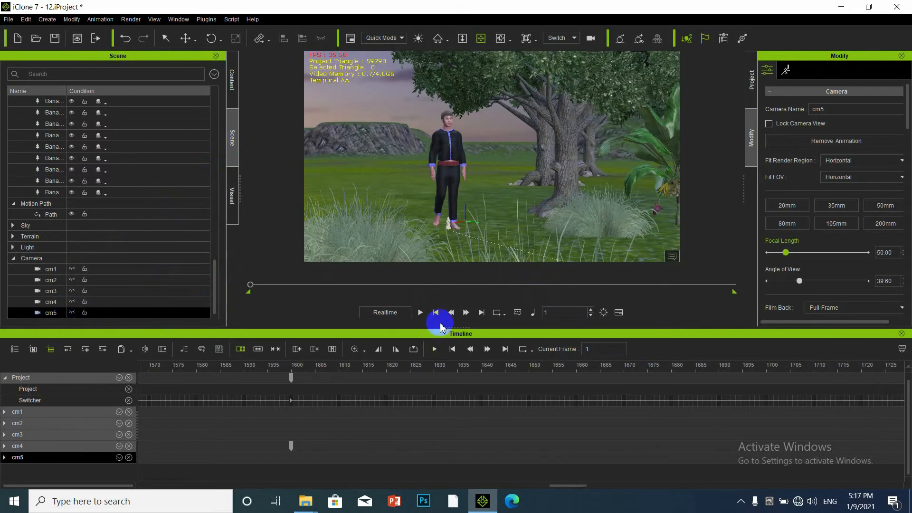
click(420, 313)
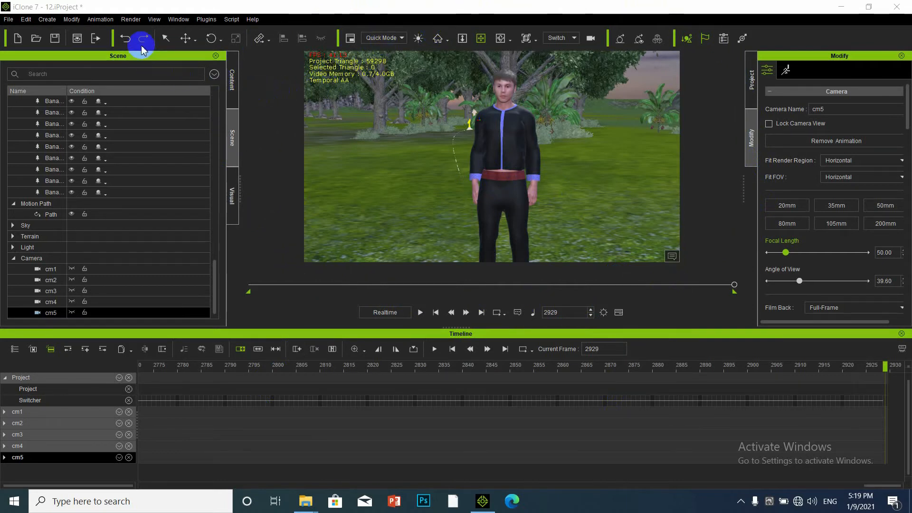
Drag the time slider back so the current frame reads 1.
click(131, 22)
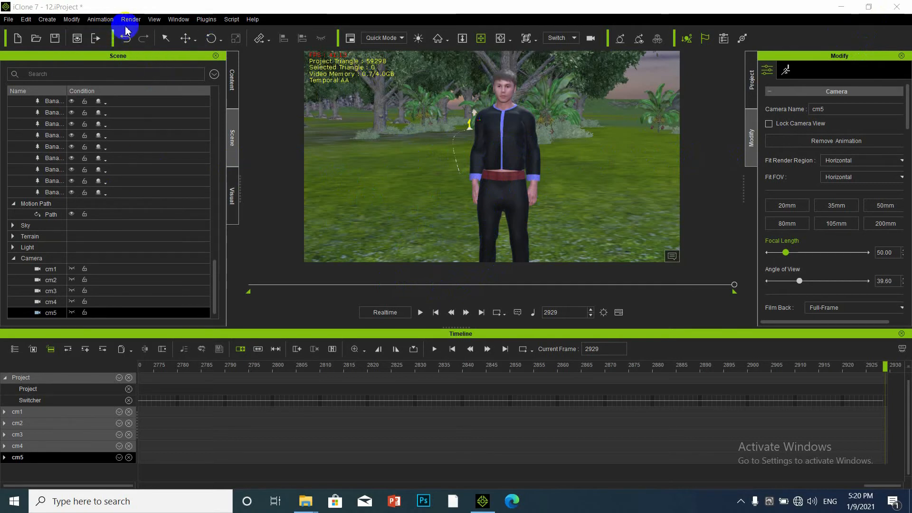
drag(727, 285, 173, 295)
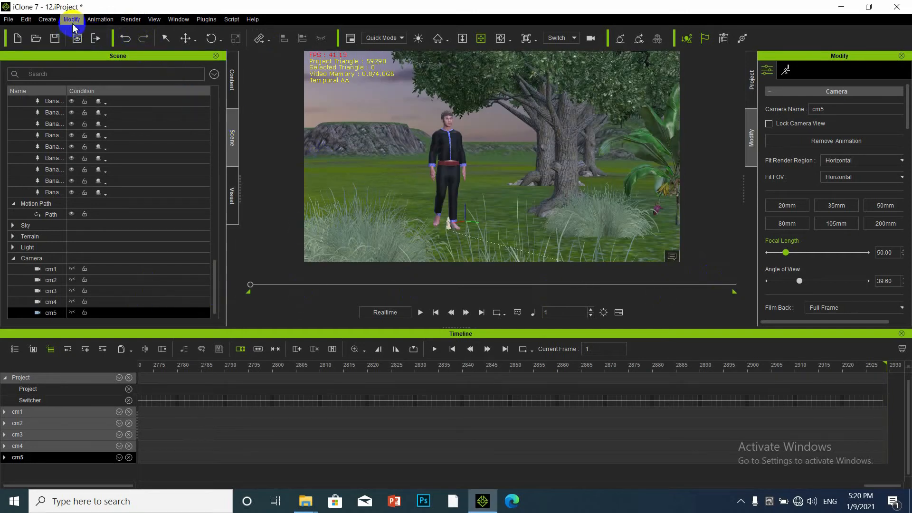
Open the Render settings and set the MP4 video and audio quality values to 7.
click(96, 39)
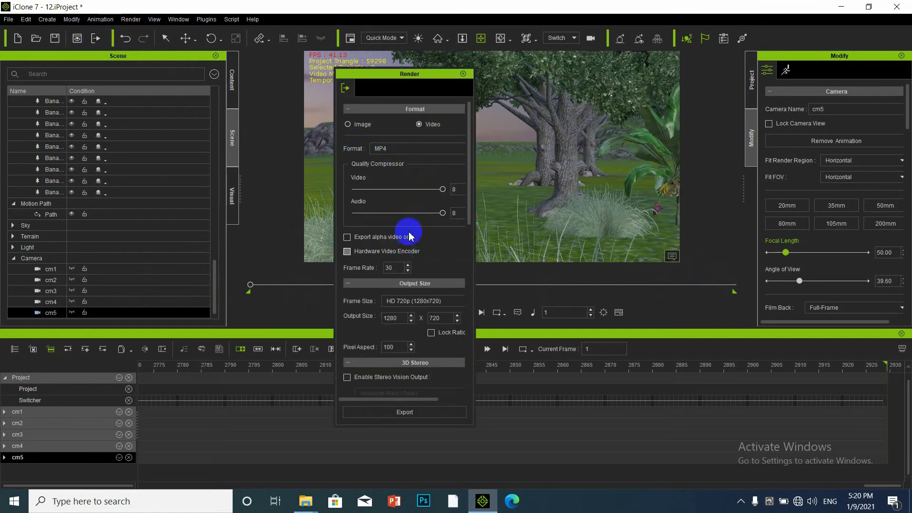
click(454, 190)
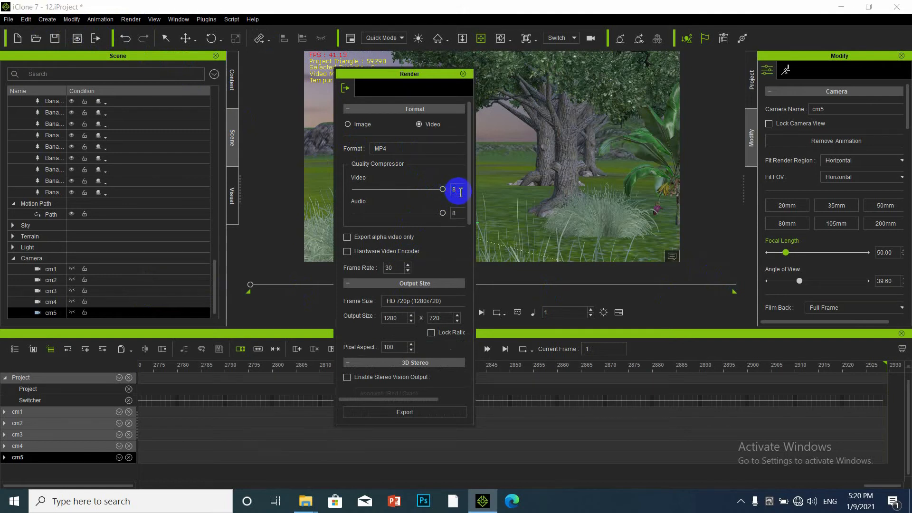
double_click(455, 191)
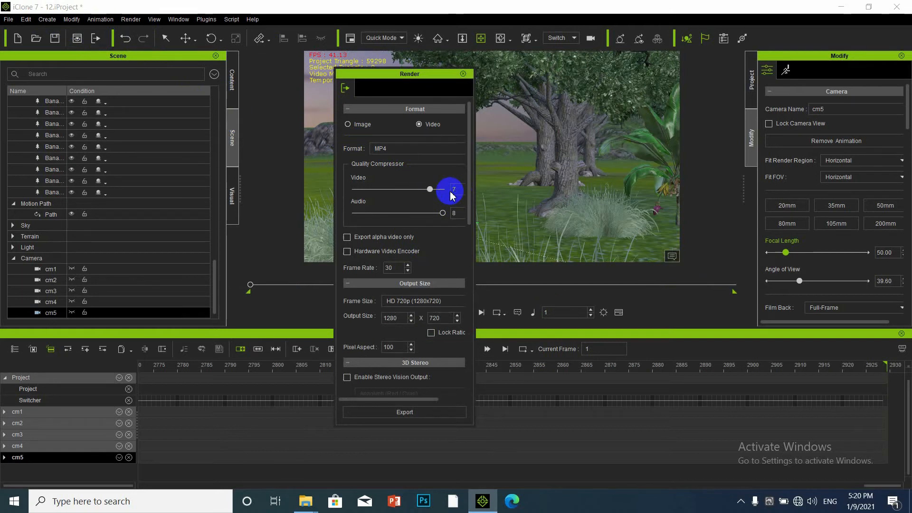
double_click(455, 213)
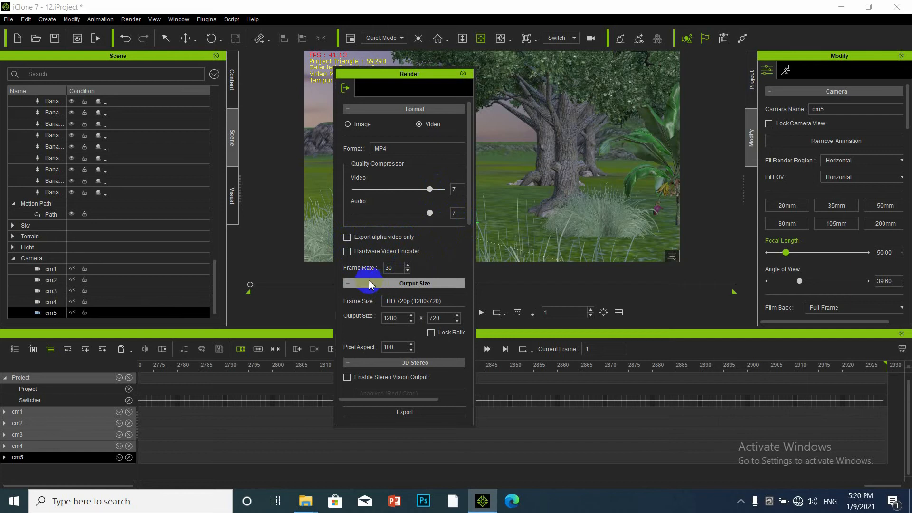
Change the MP4 render frame size to Ultra HD (3840x2160).
click(435, 301)
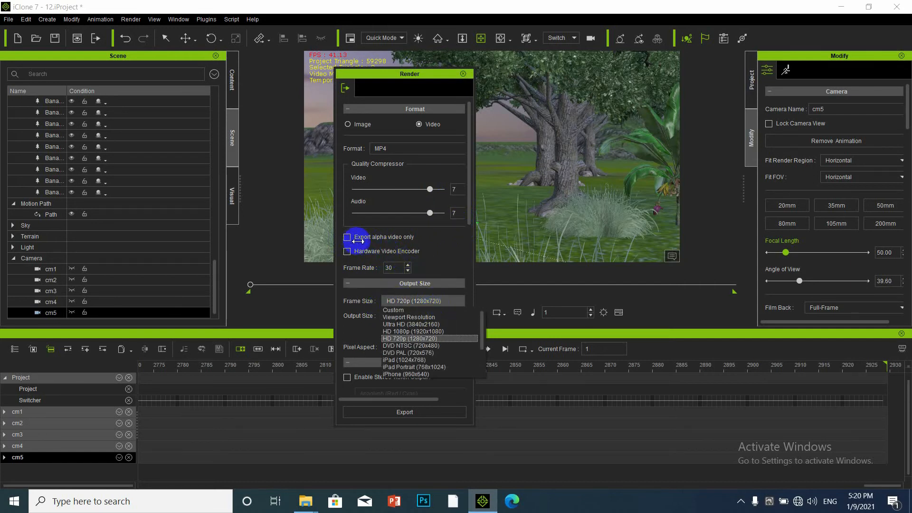
click(432, 257)
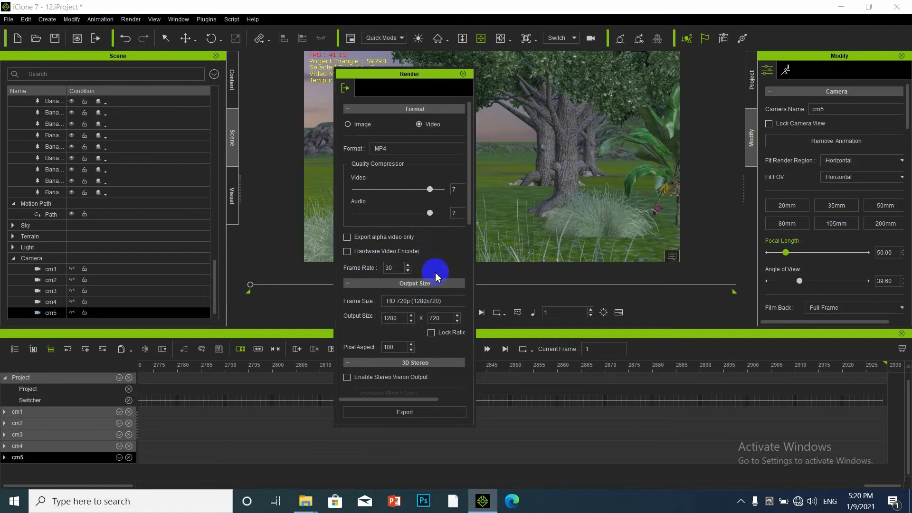
click(453, 302)
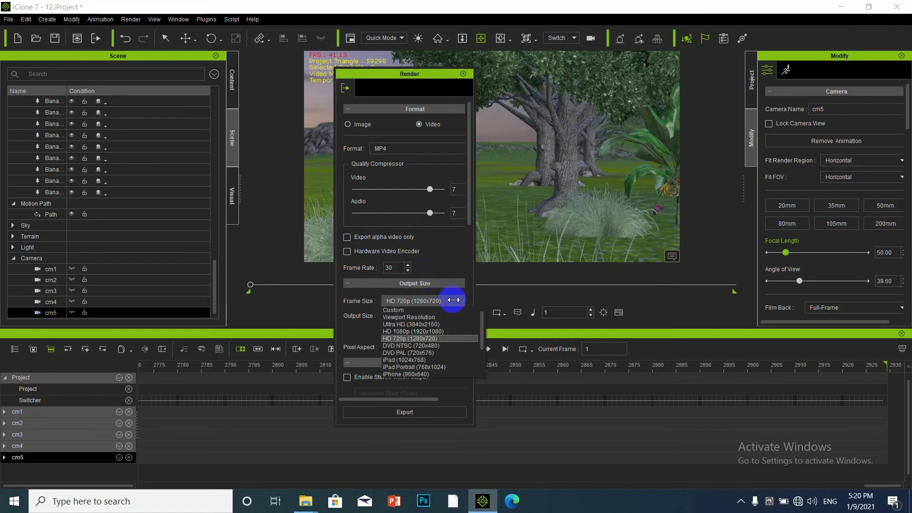
click(442, 334)
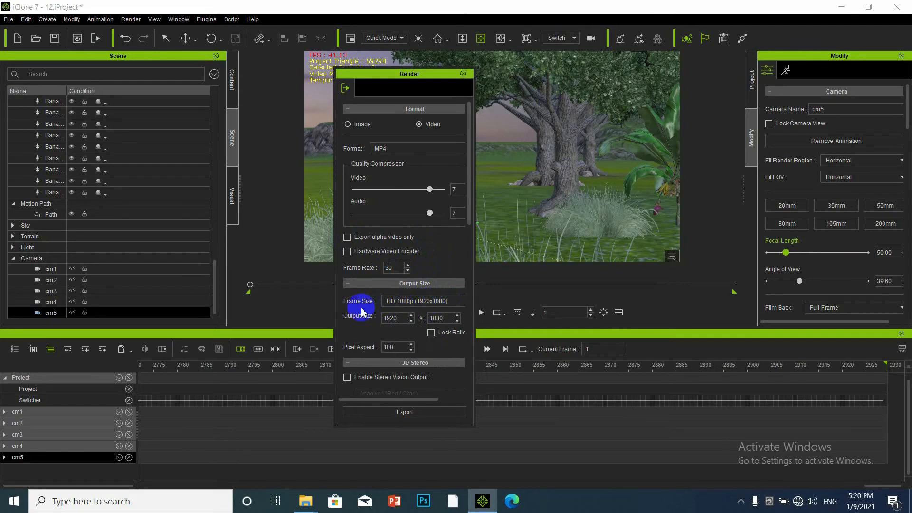
double_click(444, 318)
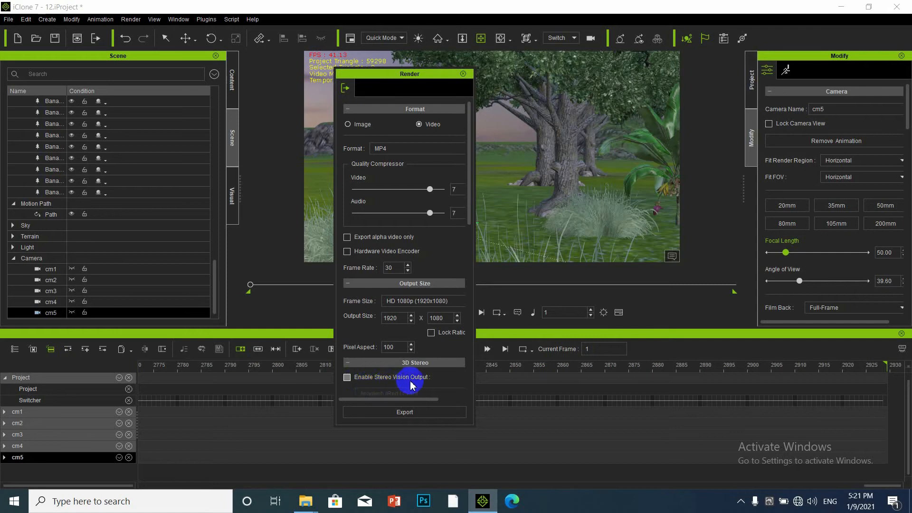
scroll(417, 391, down, 2)
scroll(382, 336, up, 1)
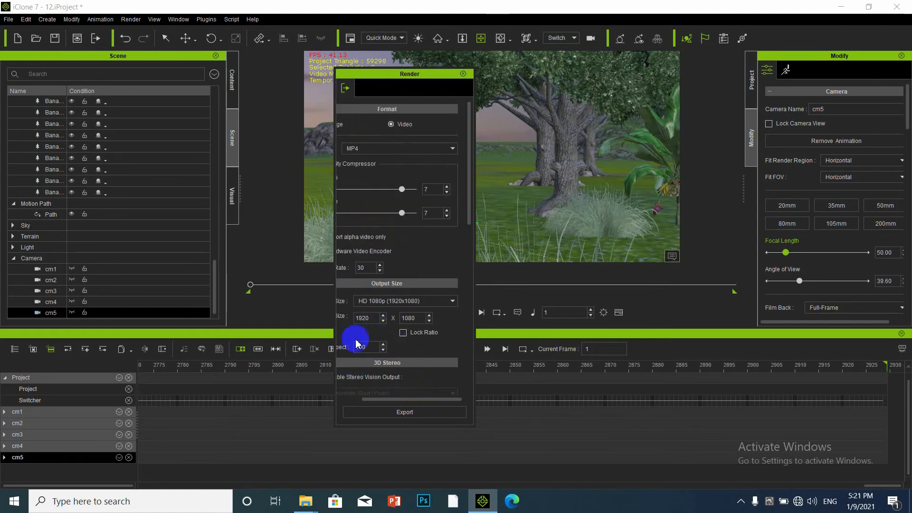
scroll(434, 305, down, 1)
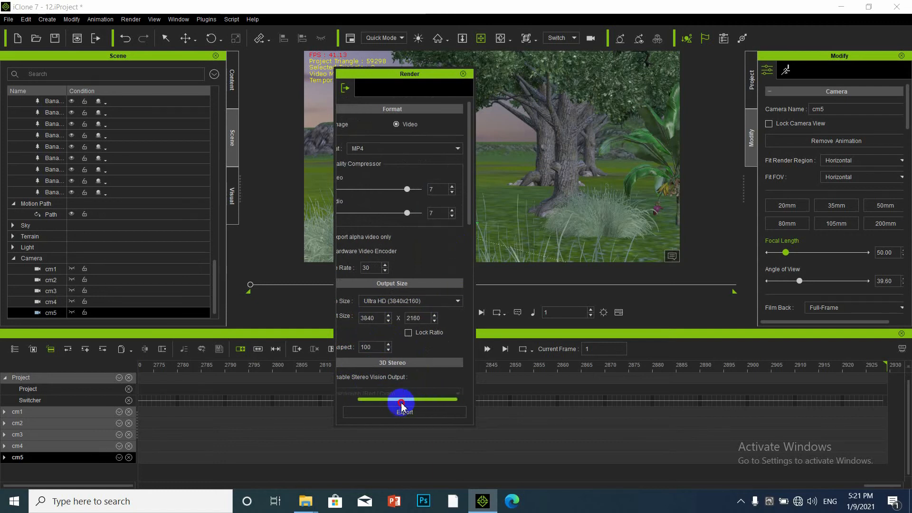
drag(405, 401, 383, 400)
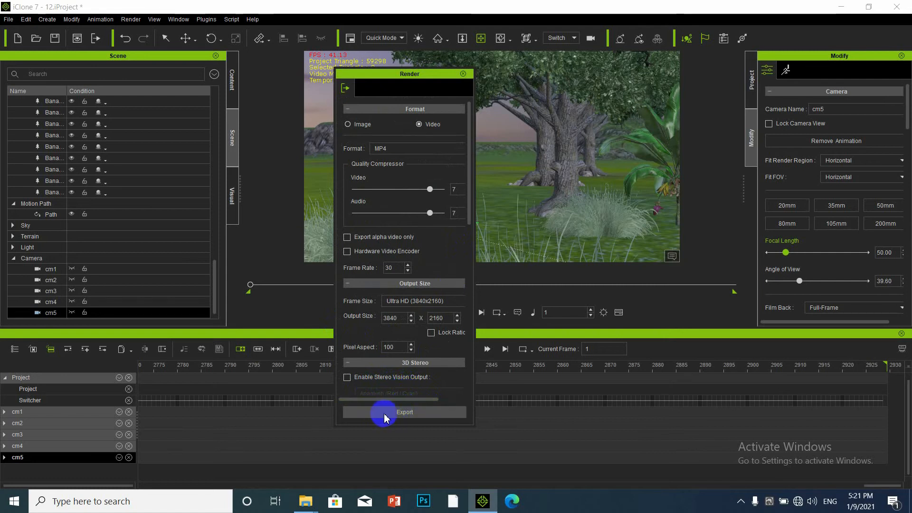
Start the 4K export and browse to the Desktop in the Save As dialog.
click(410, 418)
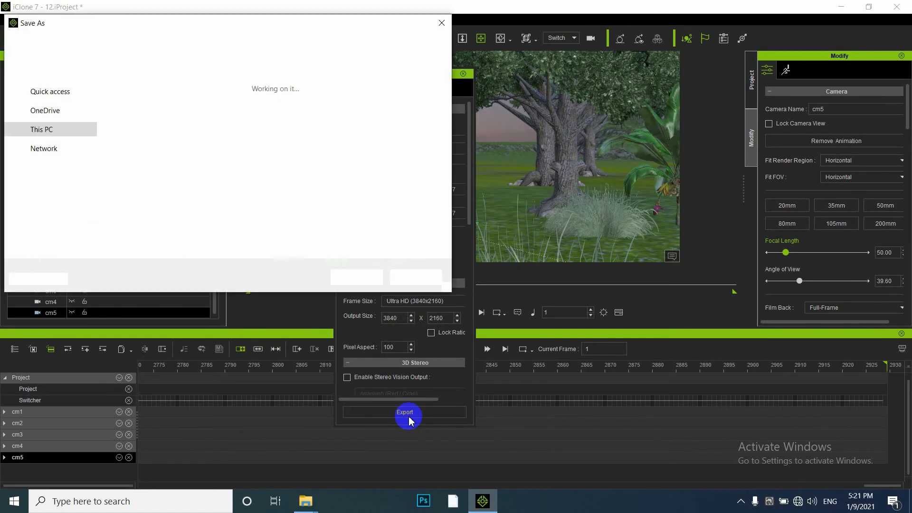
scroll(233, 175, down, 2)
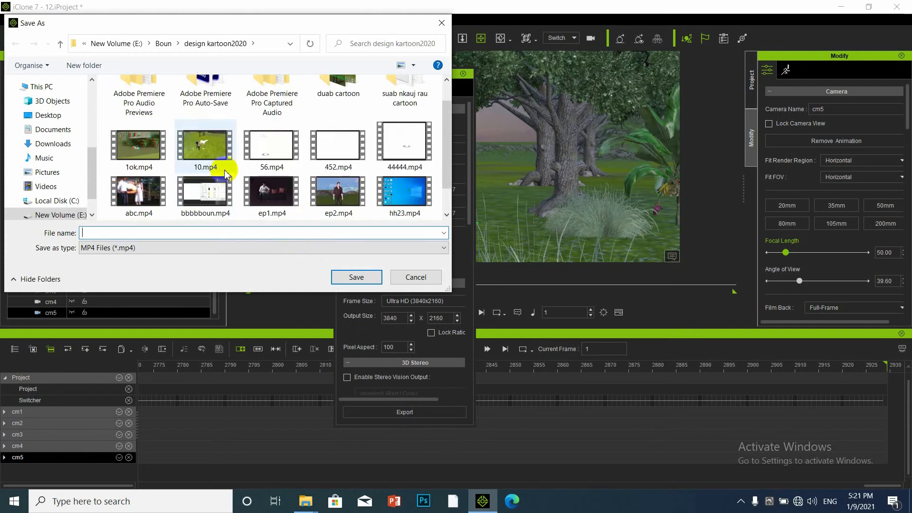
scroll(188, 184, up, 3)
scroll(57, 142, up, 1)
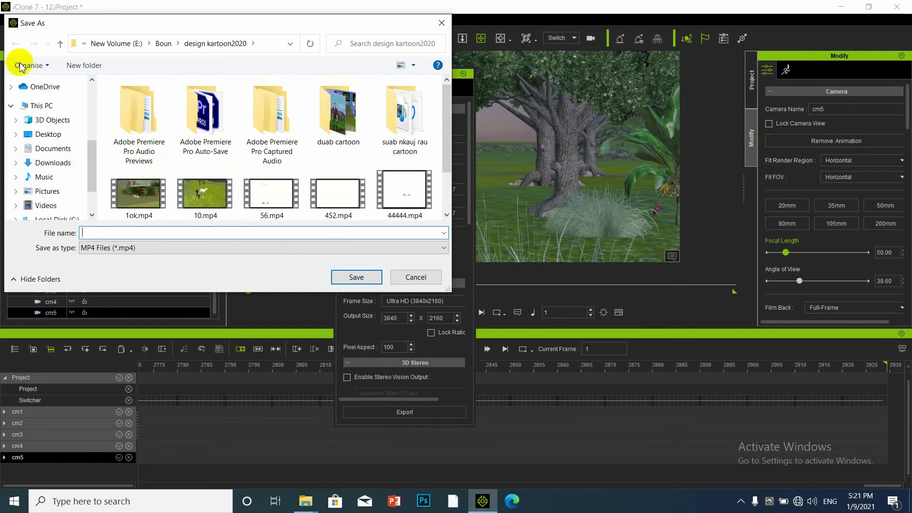
scroll(60, 207, down, 2)
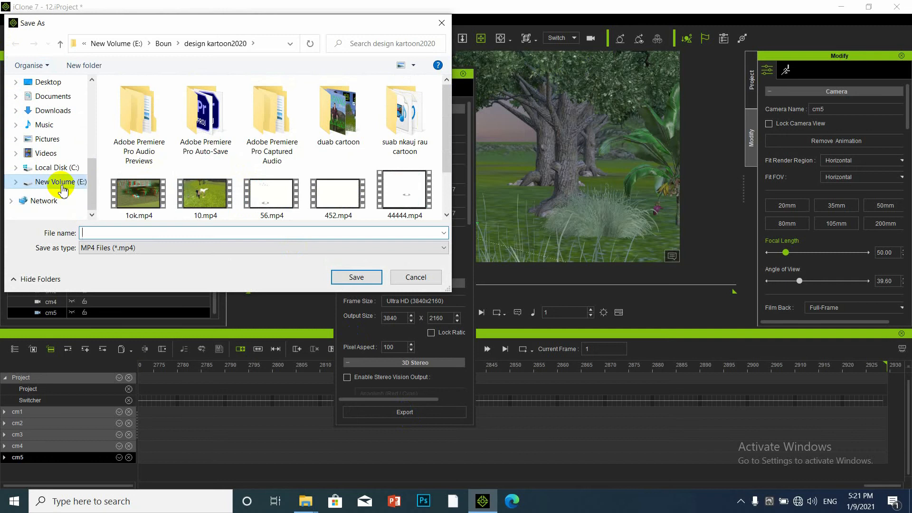
click(62, 184)
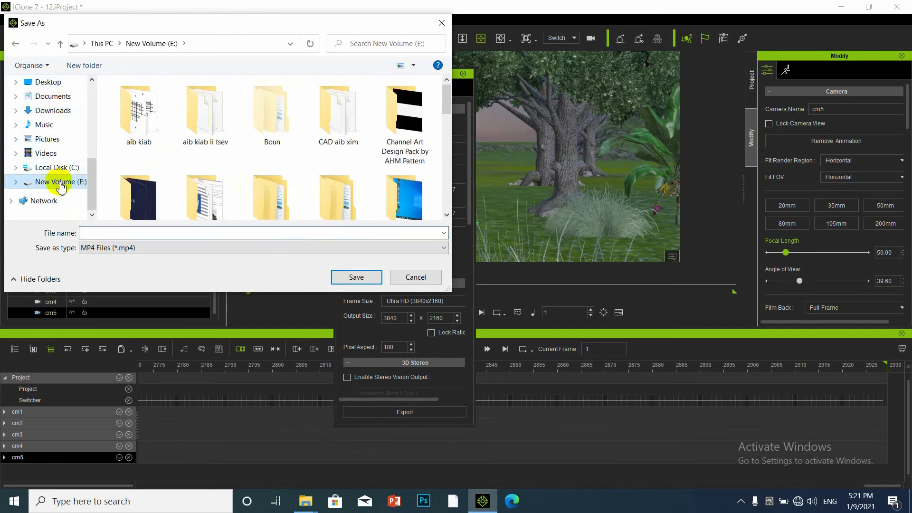
click(43, 82)
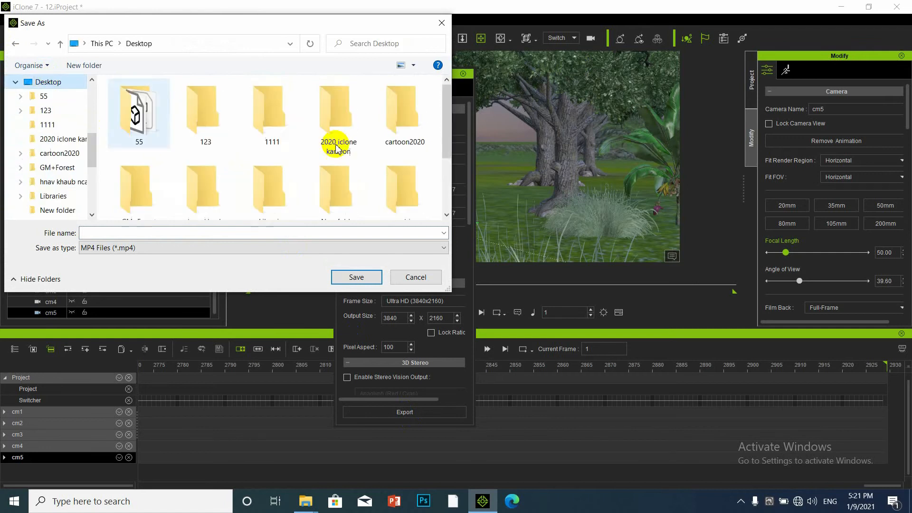
scroll(336, 147, down, 3)
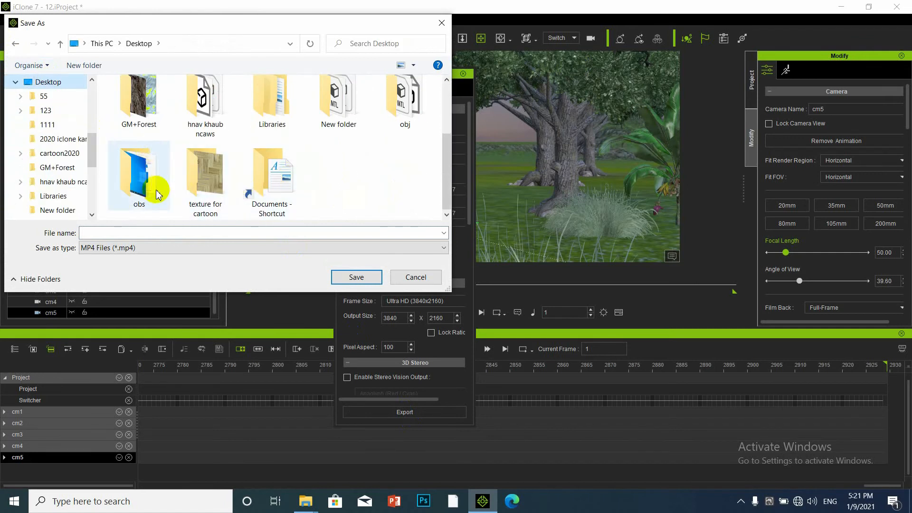
scroll(328, 109, up, 3)
Open the Desktop's cartoon2020 folder as the save location and select the File name box.
click(393, 127)
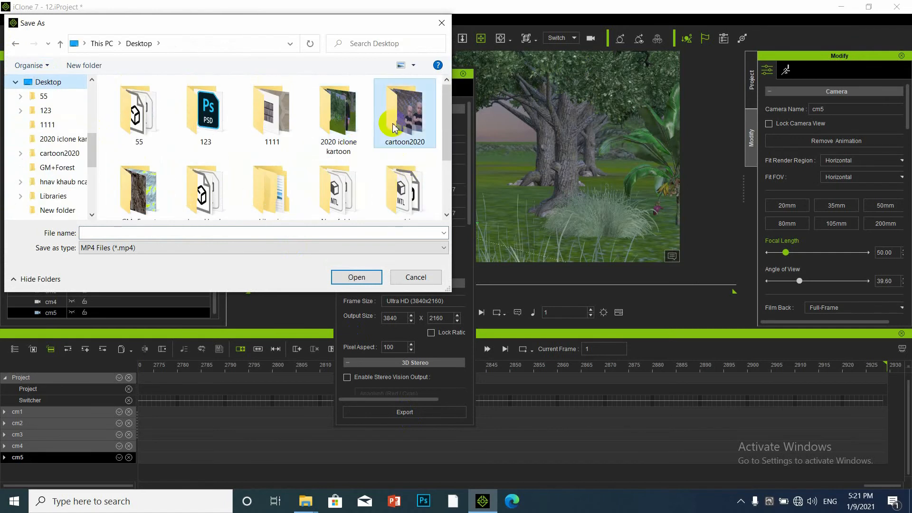
double_click(358, 125)
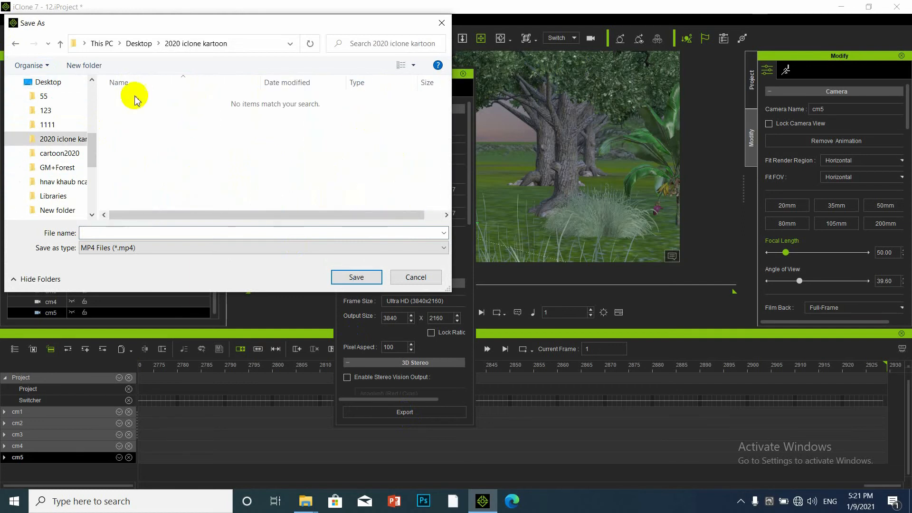
click(60, 43)
click(413, 112)
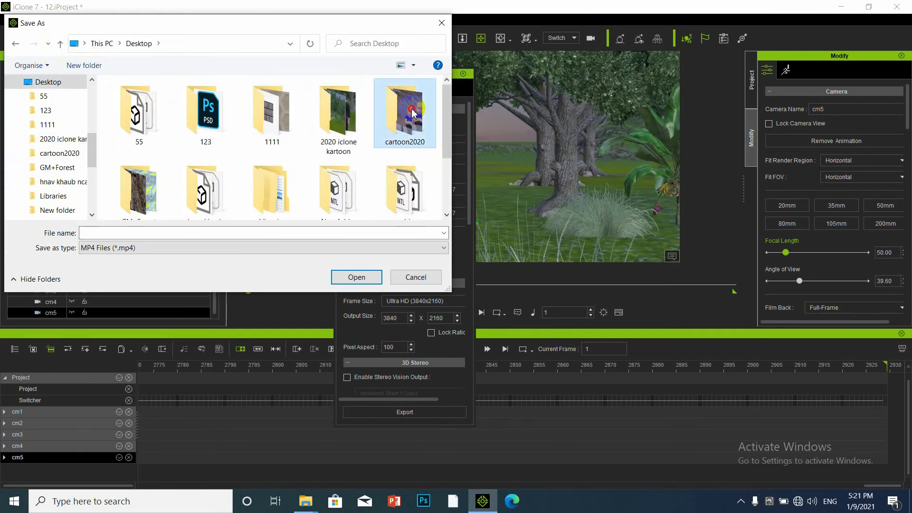
double_click(412, 112)
scroll(299, 204, down, 1)
click(239, 233)
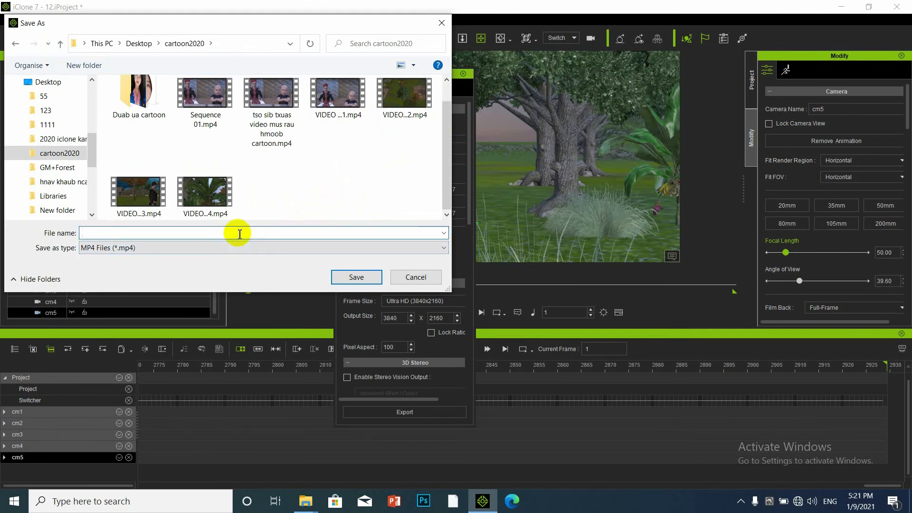
Name the file 'video 1111ok' and save it in cartoon2020 to render the 4K MP4.
text(Vd)
key(BackSpace)
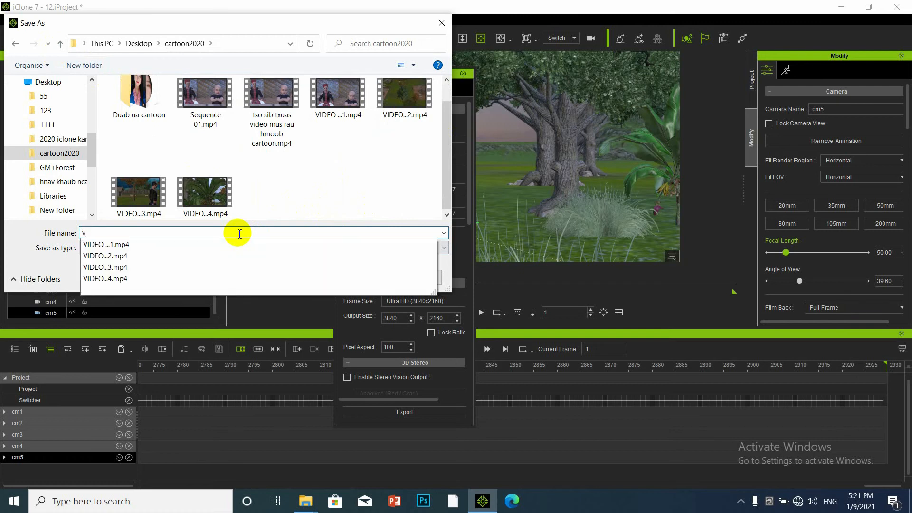
text(ideo )
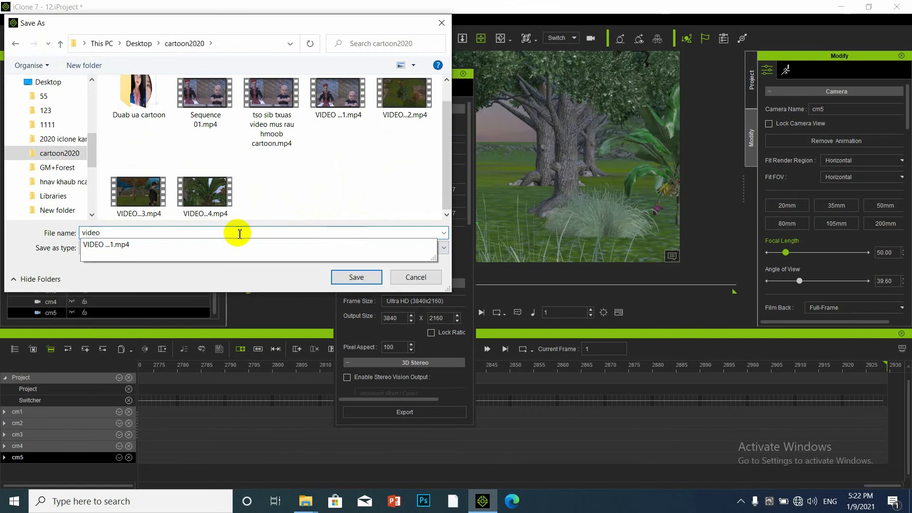
text(1111ok)
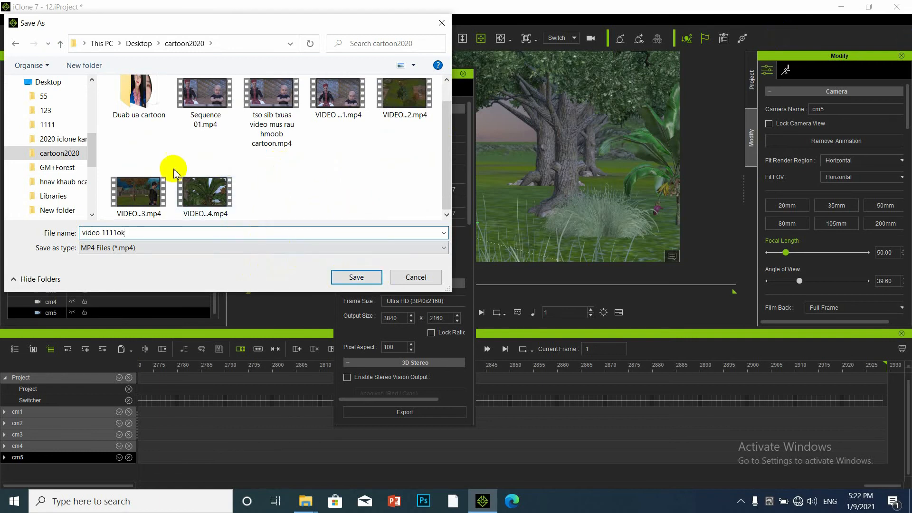
click(352, 276)
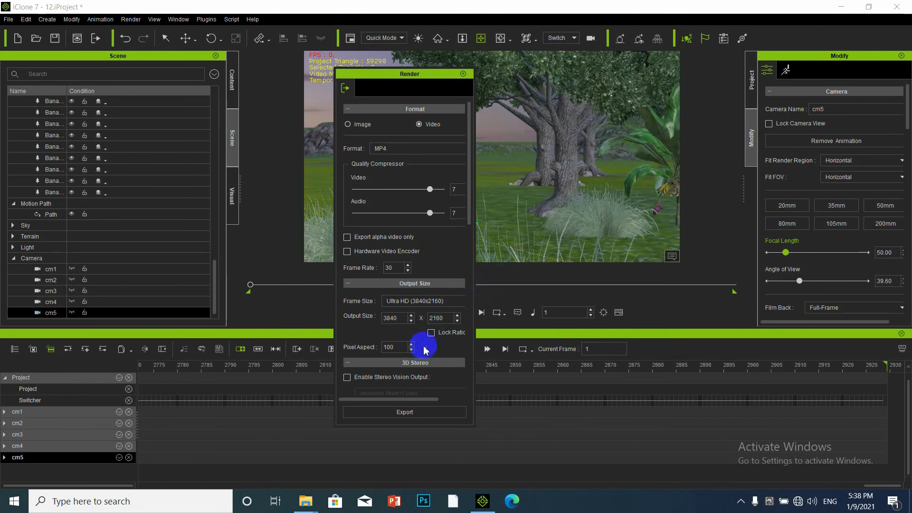
Close the Render settings panel and minimize the iClone window.
click(466, 76)
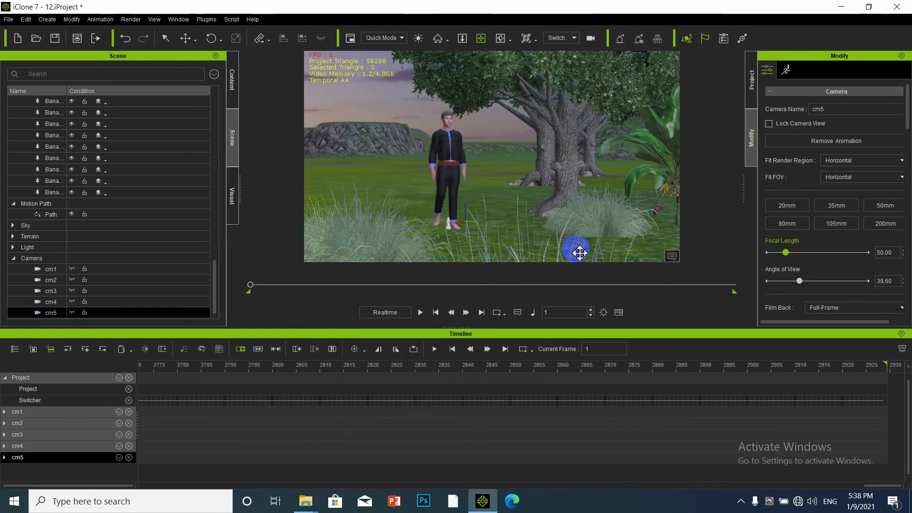
click(841, 7)
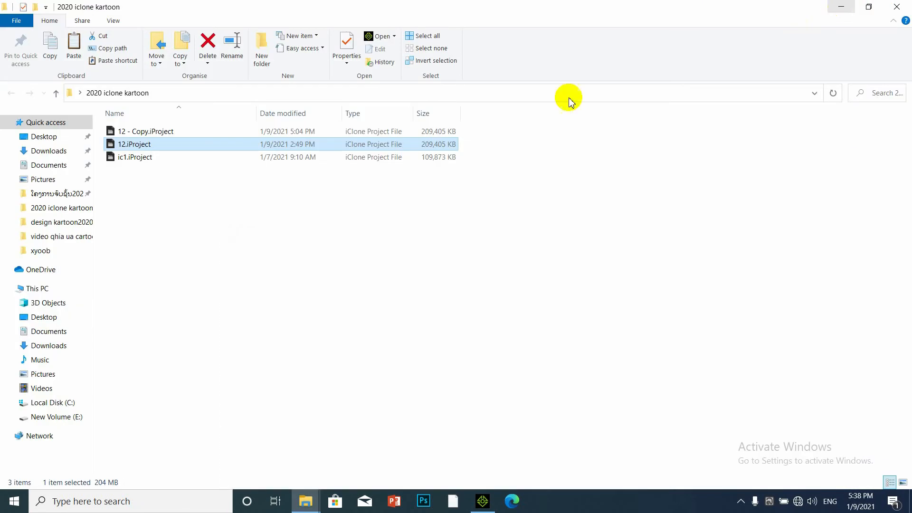
Refresh the desktop, open the cartoon2020 folder and play video 1111ok.mp4.
click(840, 8)
right_click(348, 173)
click(368, 209)
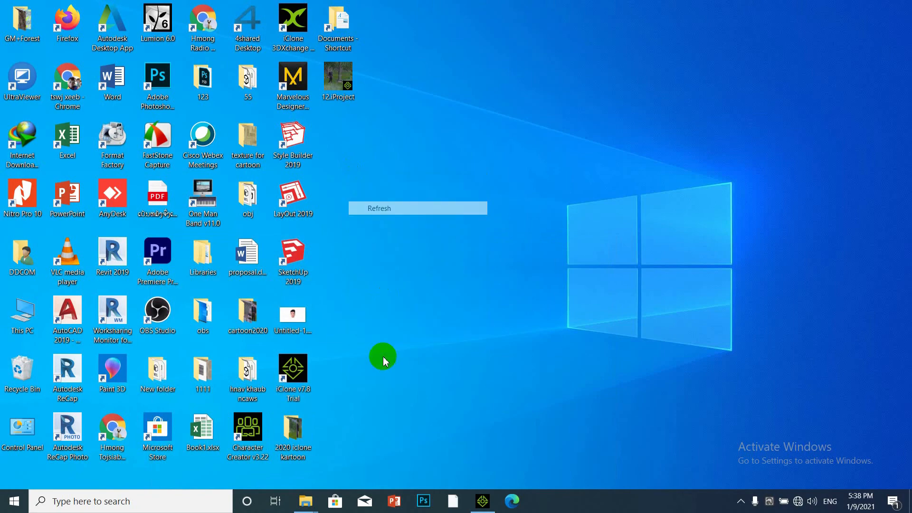
double_click(237, 327)
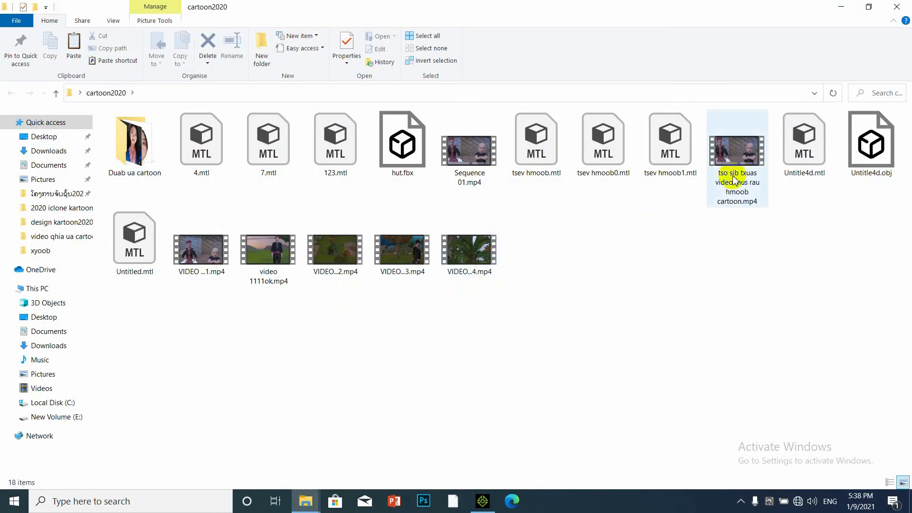
double_click(269, 261)
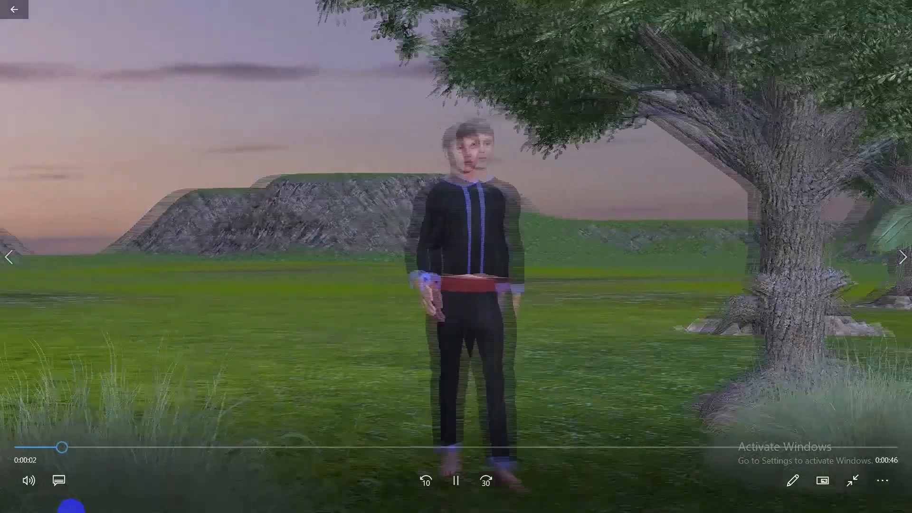
Watch the forest video in Movies & TV and pause it about 27 seconds in.
mouse_move(71, 504)
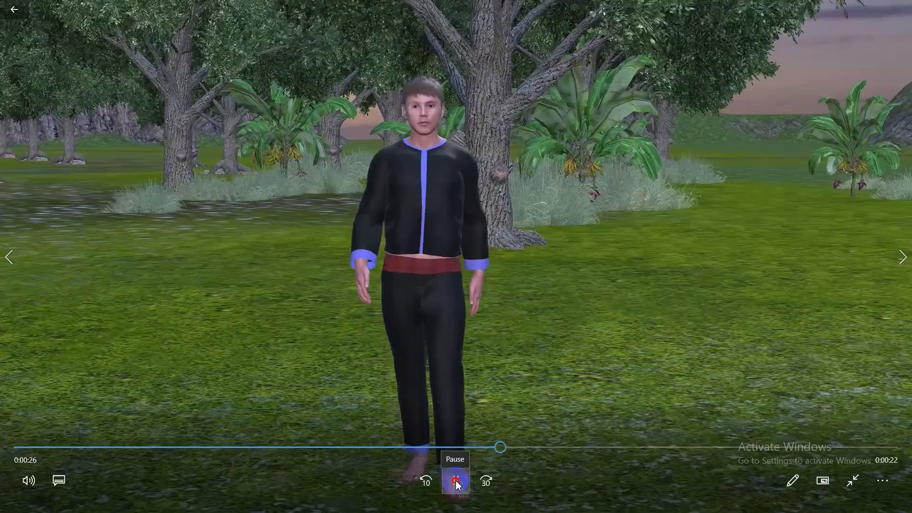
click(456, 482)
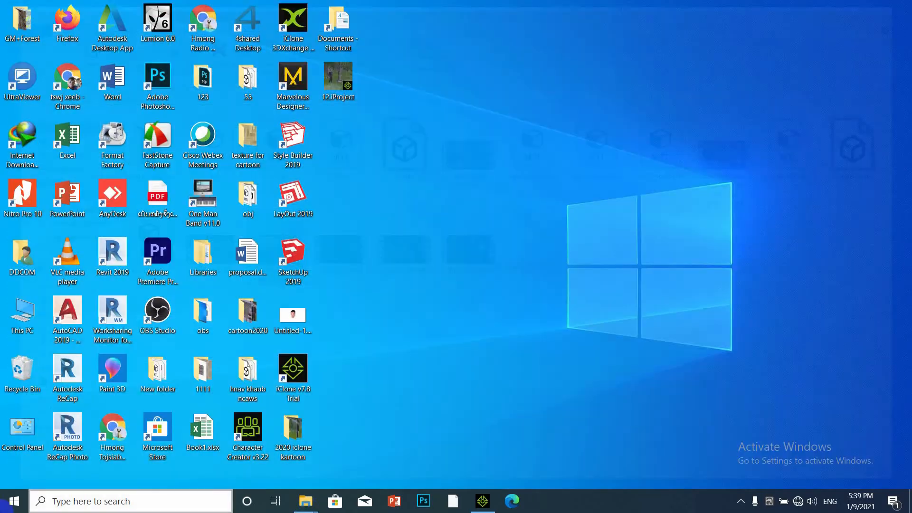
Refresh the desktop and switch back to the iClone 7 forest project from the taskbar.
right_click(619, 173)
click(648, 209)
click(528, 447)
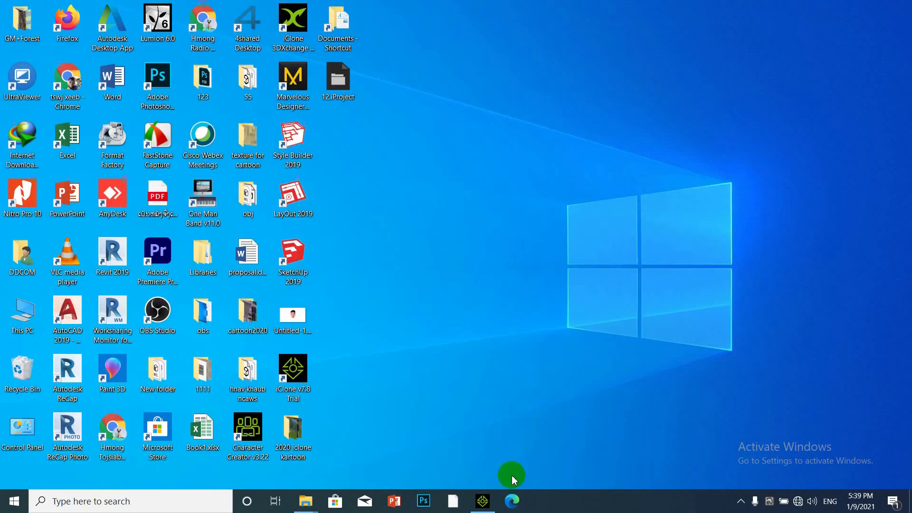
click(483, 502)
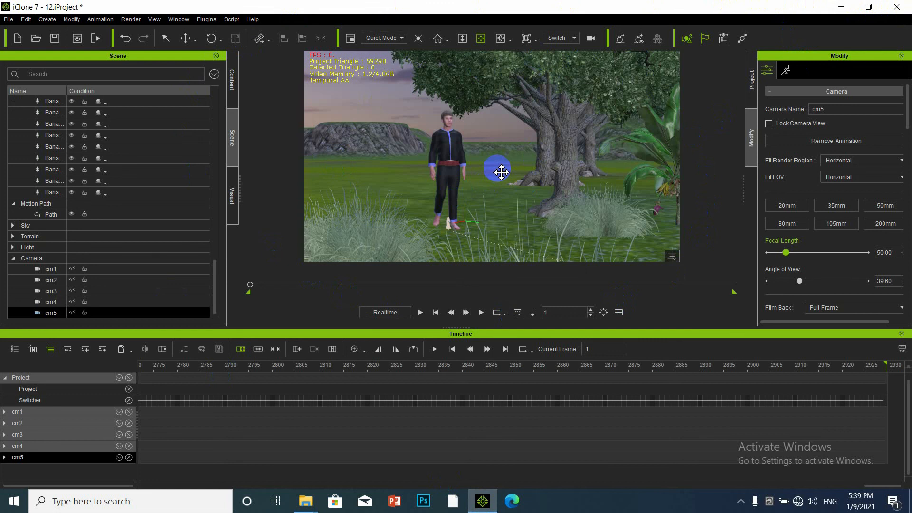
Save the 12.iProject forest project with Ctrl+S, then show the Windows desktop.
key(ctrl+s)
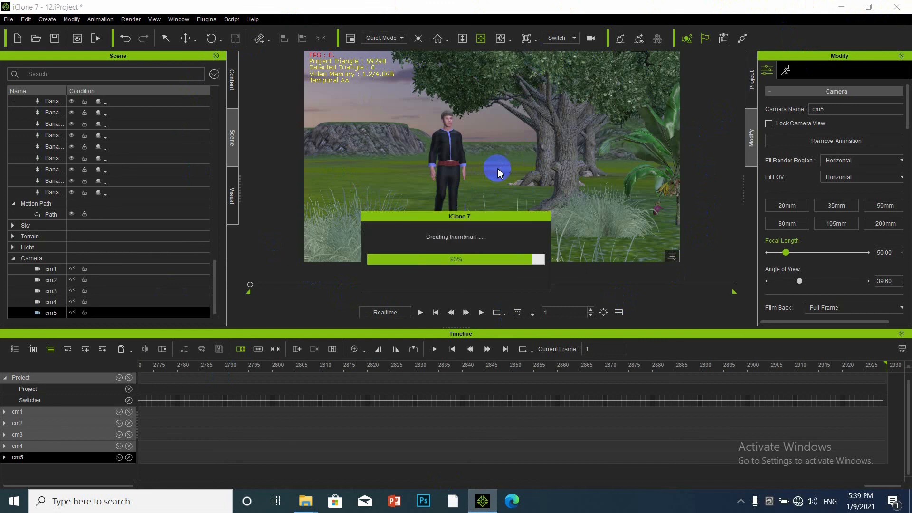
drag(484, 192, 495, 157)
key(super+d)
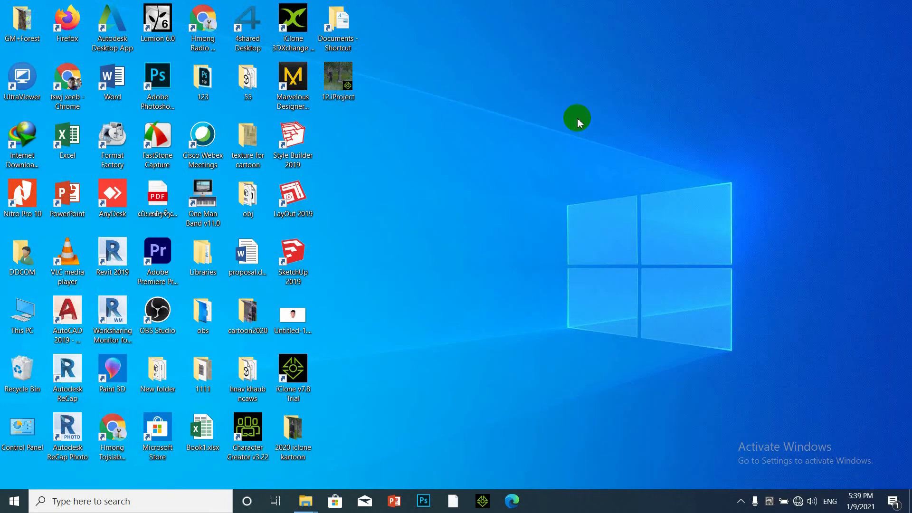